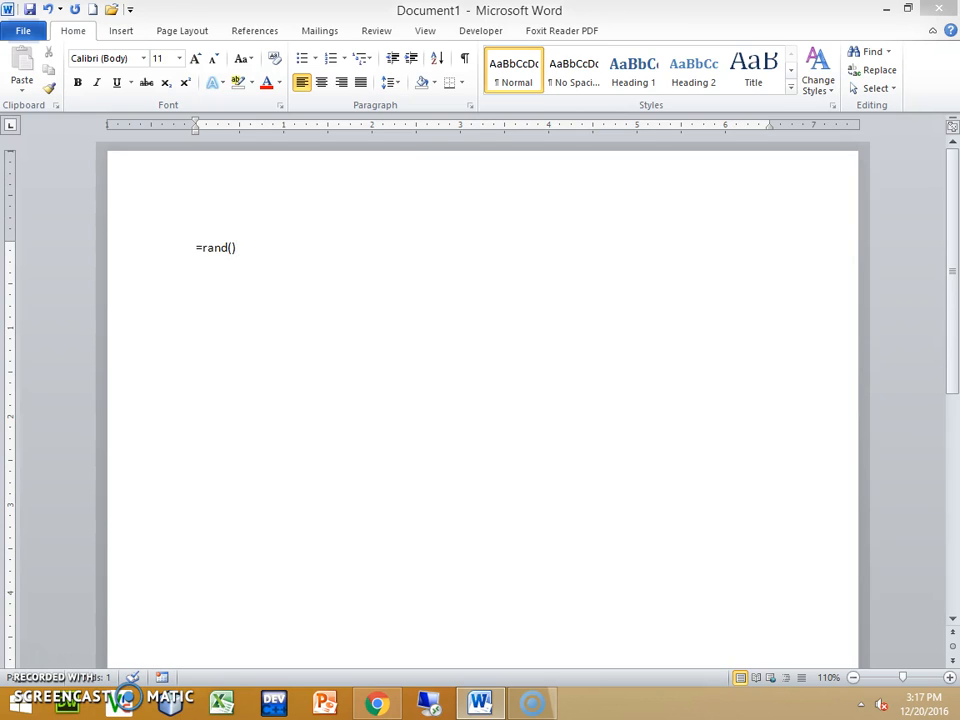
Generate the sample paragraphs from =rand() and set the font size of all three paragraphs to 16
key("Return")
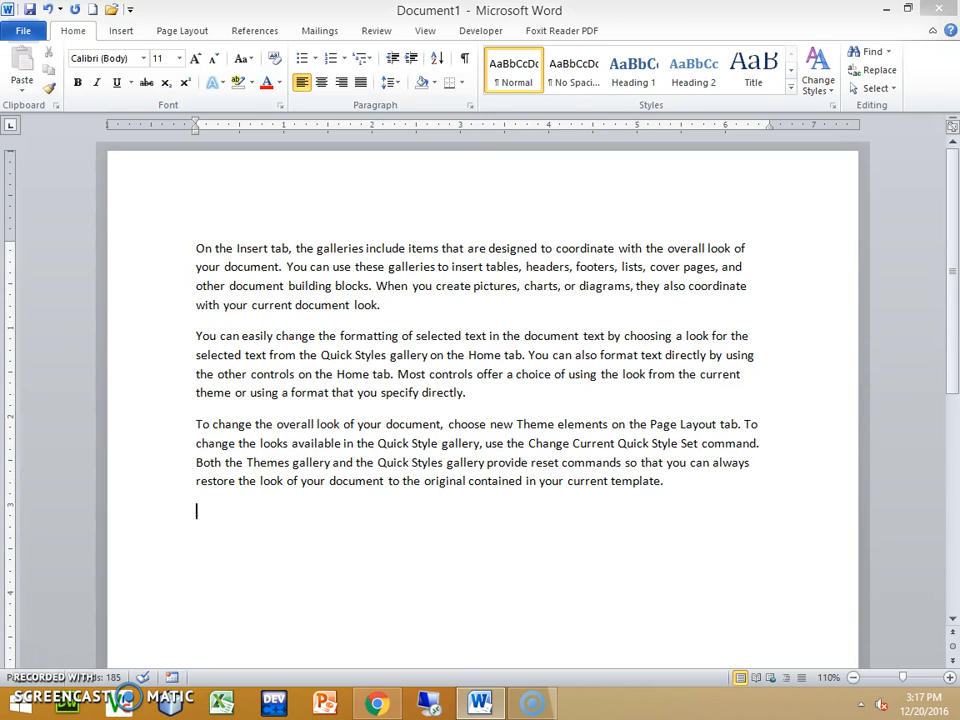
left_click(197, 462)
key("Up")
key("Up")
key("shift+Down")
key("shift+Down")
key("shift+Down")
key("shift+Down")
key("shift+Down")
key("shift+Down")
key("shift+Down")
key("shift+Down")
key("shift+Down")
key("shift+Down")
key("shift+Down")
key("shift+Down")
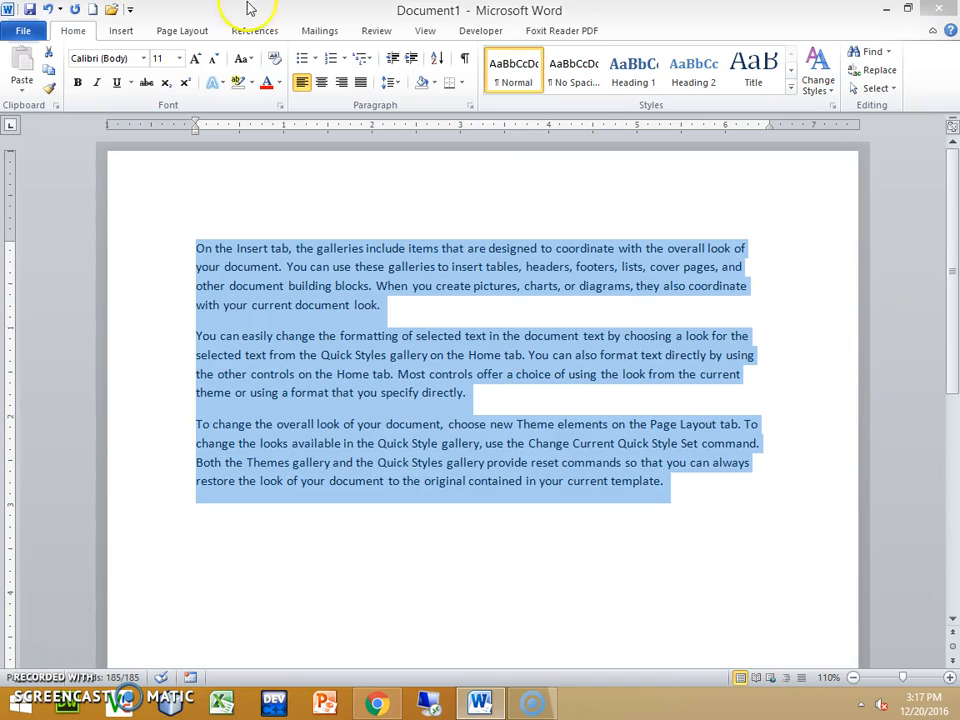
left_click(180, 62)
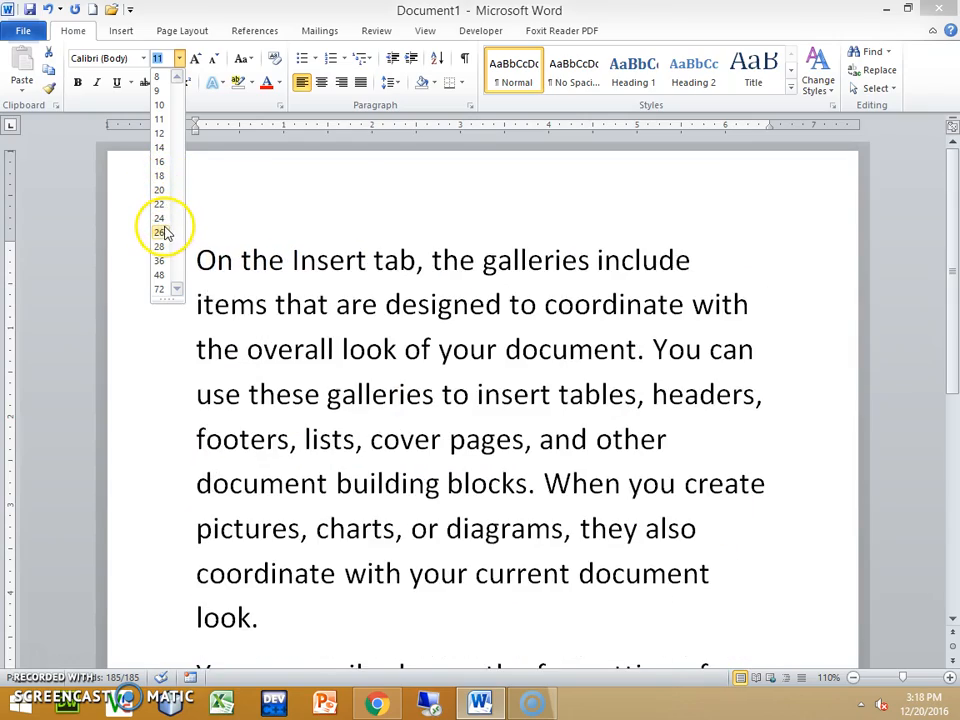
left_click(164, 167)
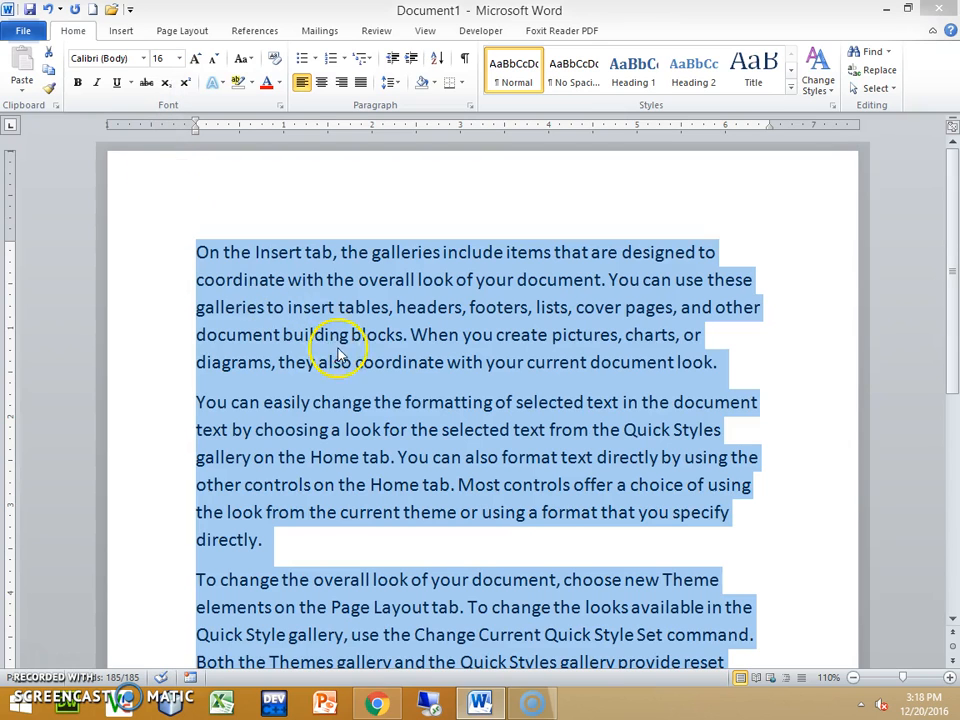
Reselect all three paragraphs and reduce their font size to 13 in one-point decrements
left_click(339, 214)
left_click(216, 252)
left_click(197, 252)
key("shift+Down")
key("shift+Down")
key("shift+Down")
key("shift+Down")
key("shift+Down")
key("shift+Down")
key("shift+Down")
key("shift+Down")
key("shift+Down")
key("shift+Down")
key("shift+Down")
key("shift+Down")
key("shift+Down")
key("shift+Down")
key("shift+Down")
key("shift+Down")
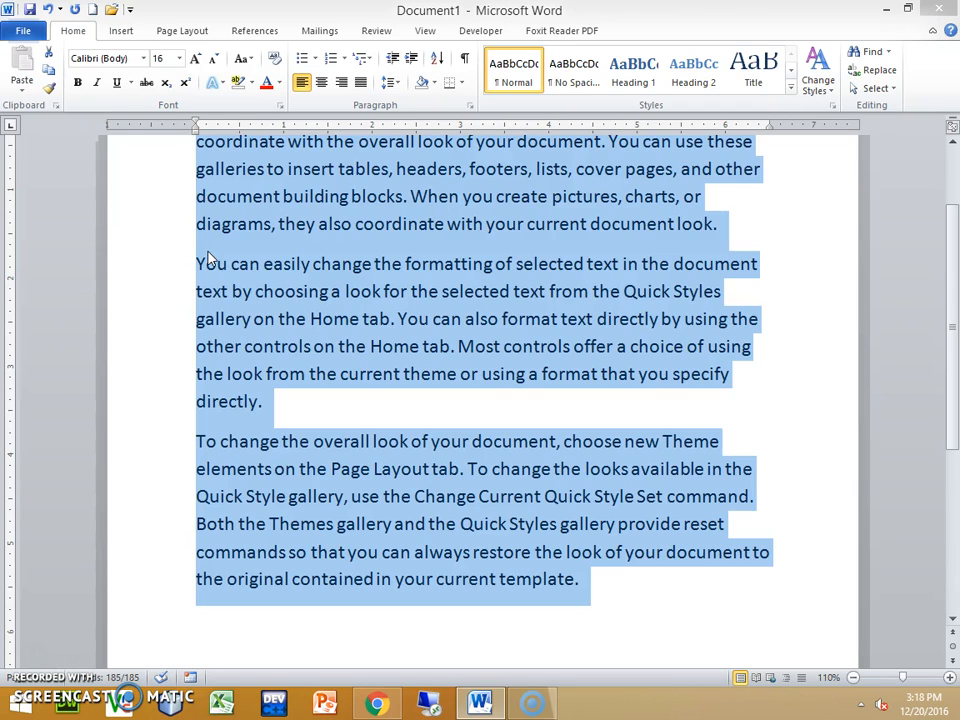
key("ctrl+bracketleft")
key("ctrl+bracketleft")
key("ctrl+bracketleft")
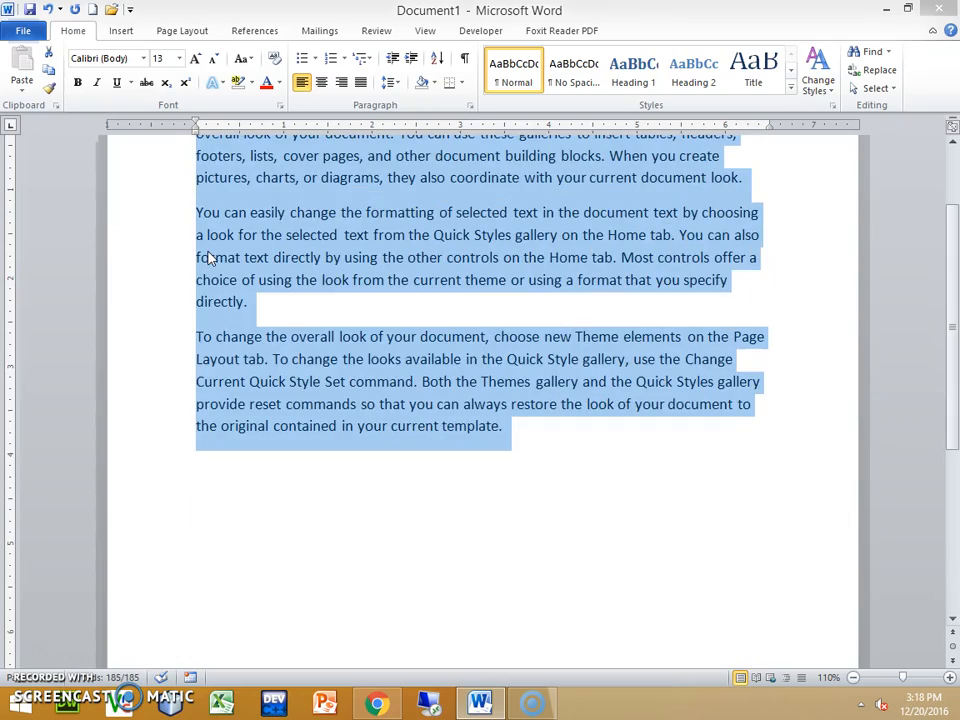
Enlarge the selected paragraphs in one-point increments and shrink them back to font size 13
key("ctrl+bracketright")
key("ctrl+bracketright")
key("ctrl+bracketright")
key("ctrl+bracketright")
key("ctrl+bracketright")
key("ctrl+bracketright")
key("ctrl+bracketright")
key("ctrl+bracketright")
key("ctrl+bracketright")
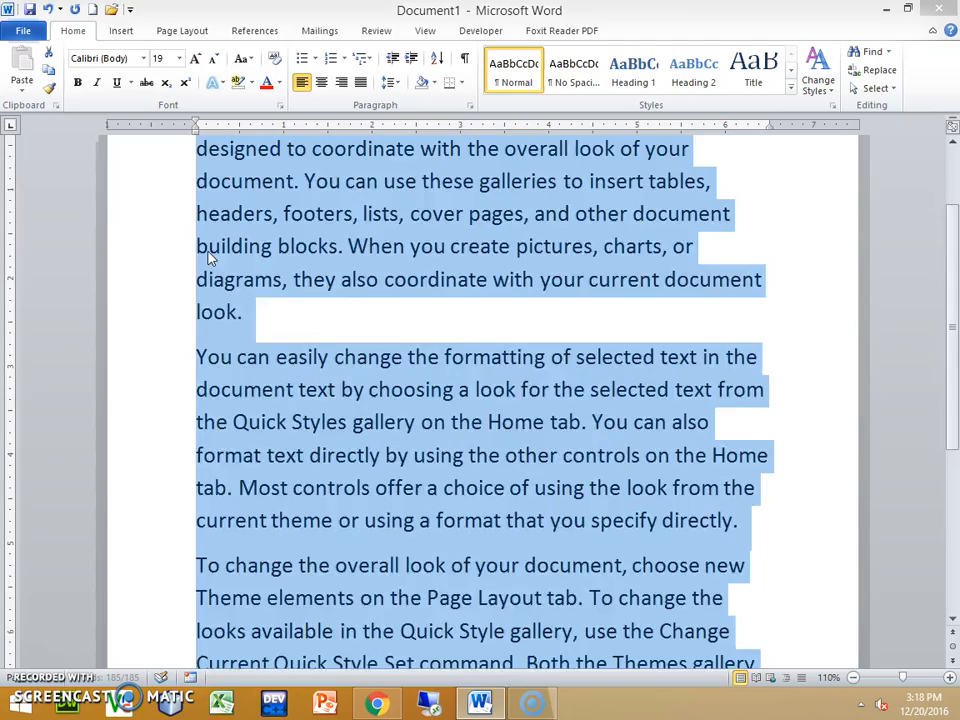
key("ctrl+bracketleft")
key("ctrl+bracketleft")
key("ctrl+bracketleft")
key("ctrl+bracketleft")
key("ctrl+bracketleft")
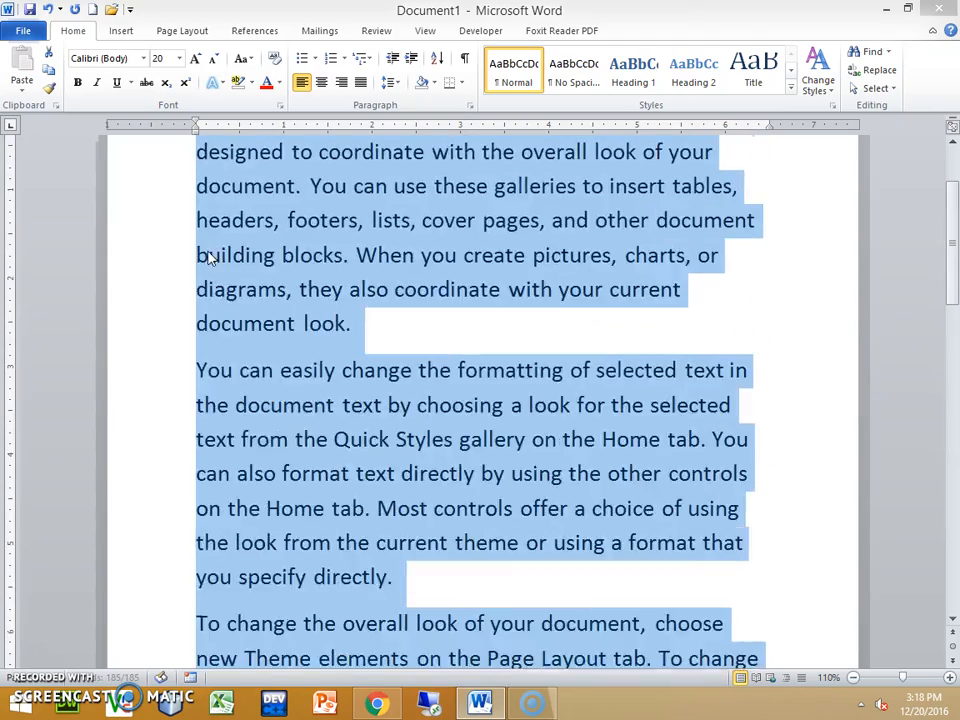
key("ctrl+bracketleft")
key("ctrl+bracketleft")
key("ctrl+bracketleft")
key("ctrl+bracketleft")
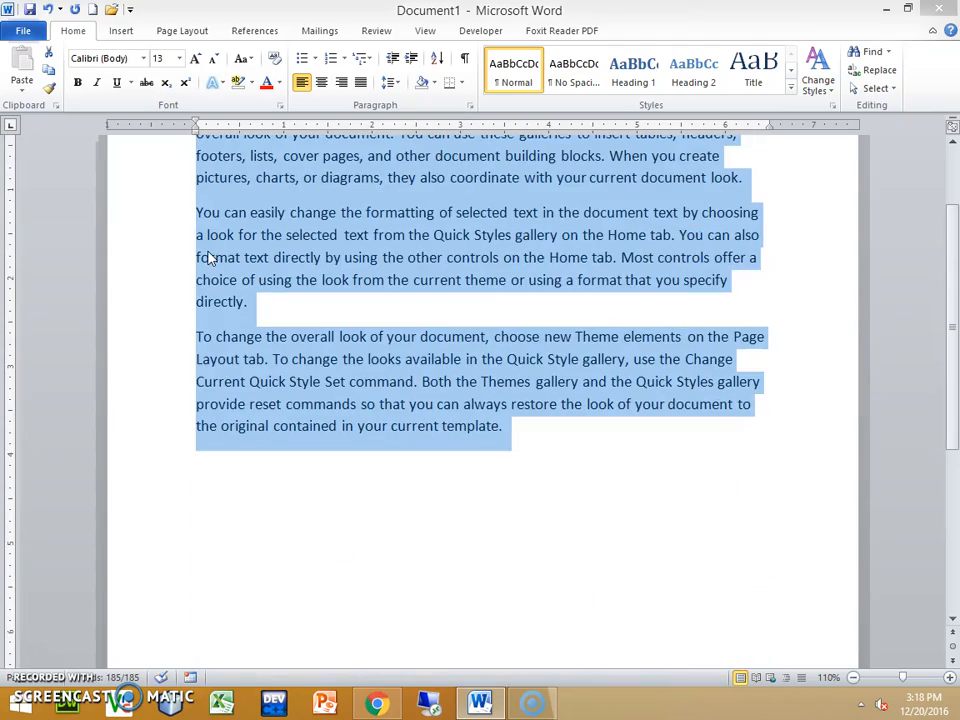
left_click(465, 585)
scroll(465, 585, "up", 3)
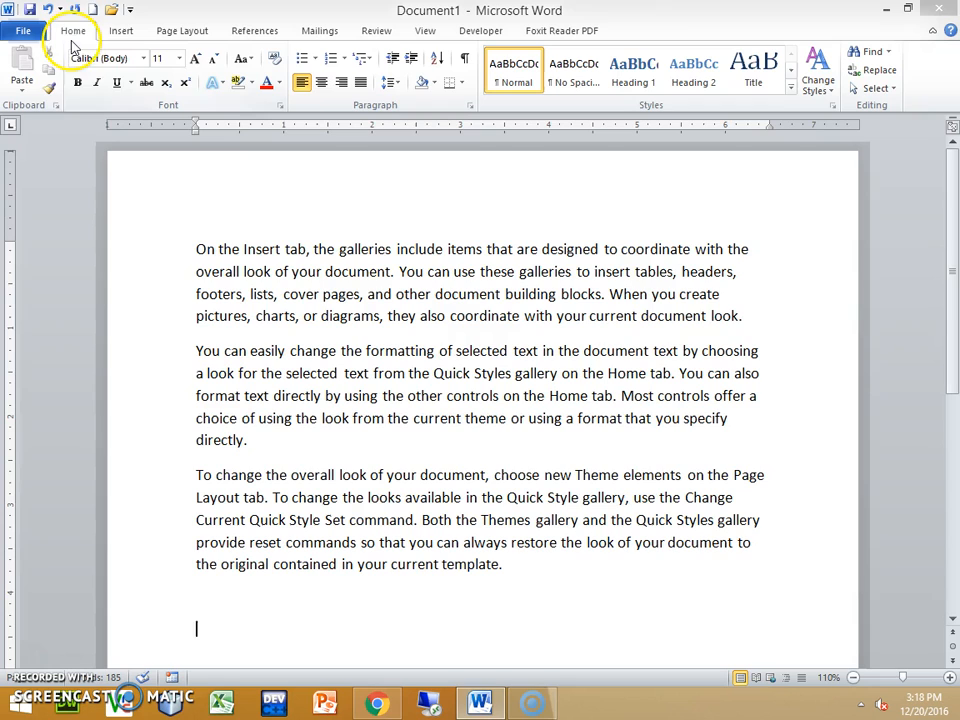
Make the opening words "On the Insert tab, the galleries" bold in the first paragraph
left_click_drag(195, 251, 296, 242)
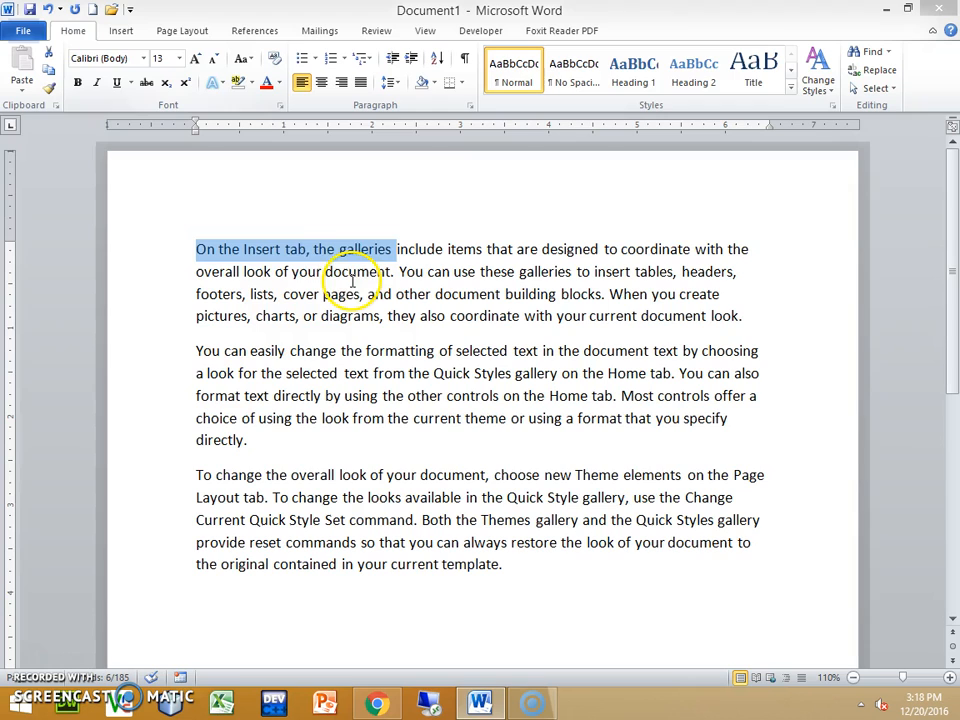
left_click(79, 86)
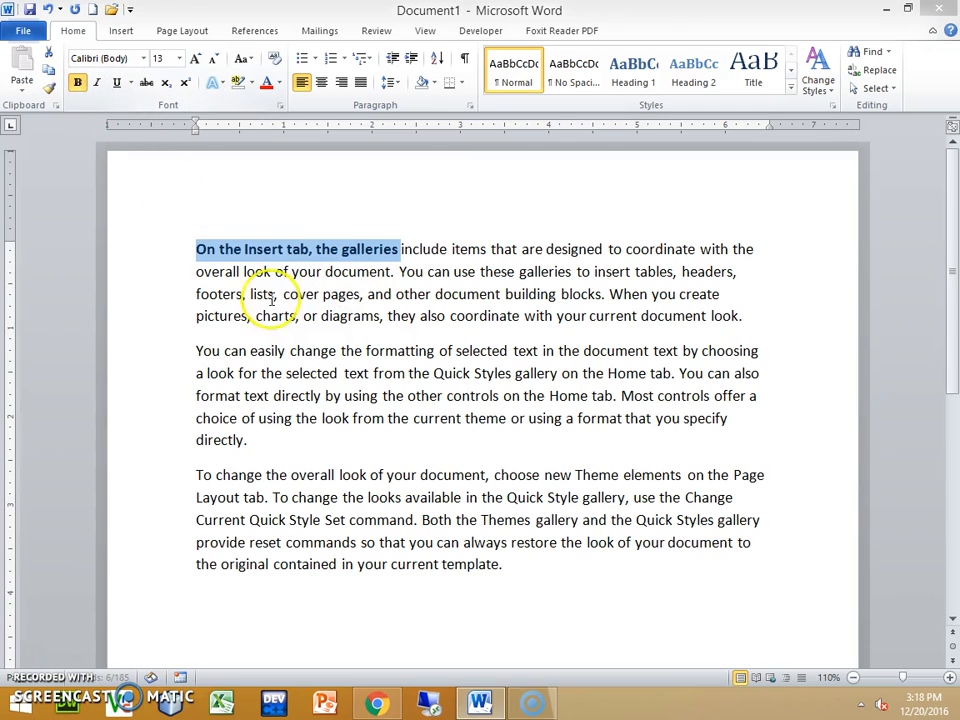
left_click(219, 250)
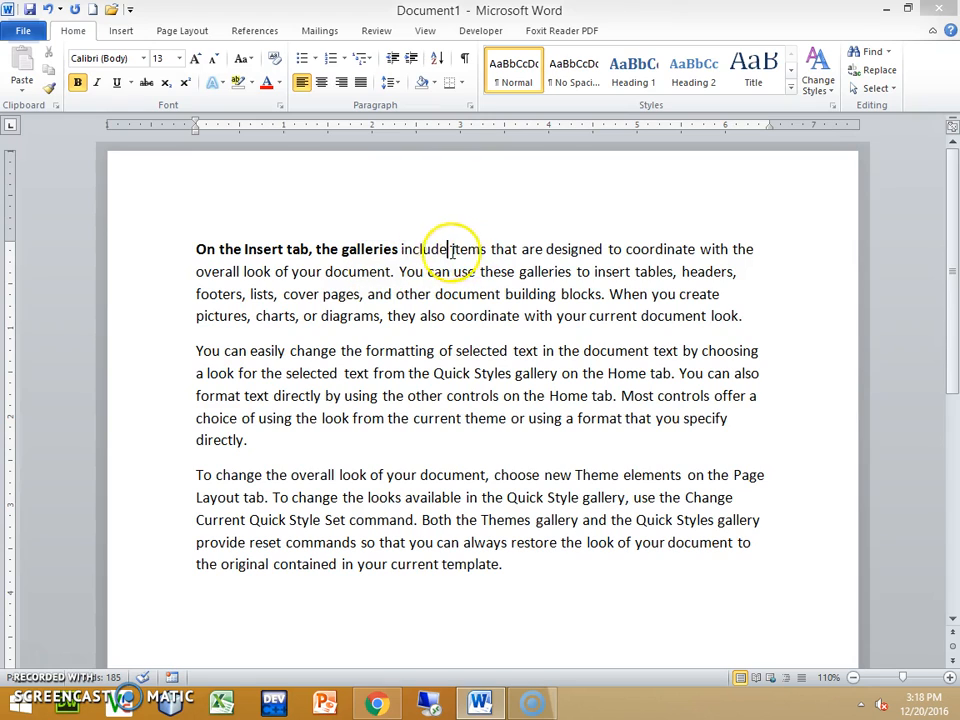
Italicize the word "designed" in the first line of the first paragraph
left_click_drag(450, 251, 486, 251)
left_click(537, 250)
double_click(568, 249)
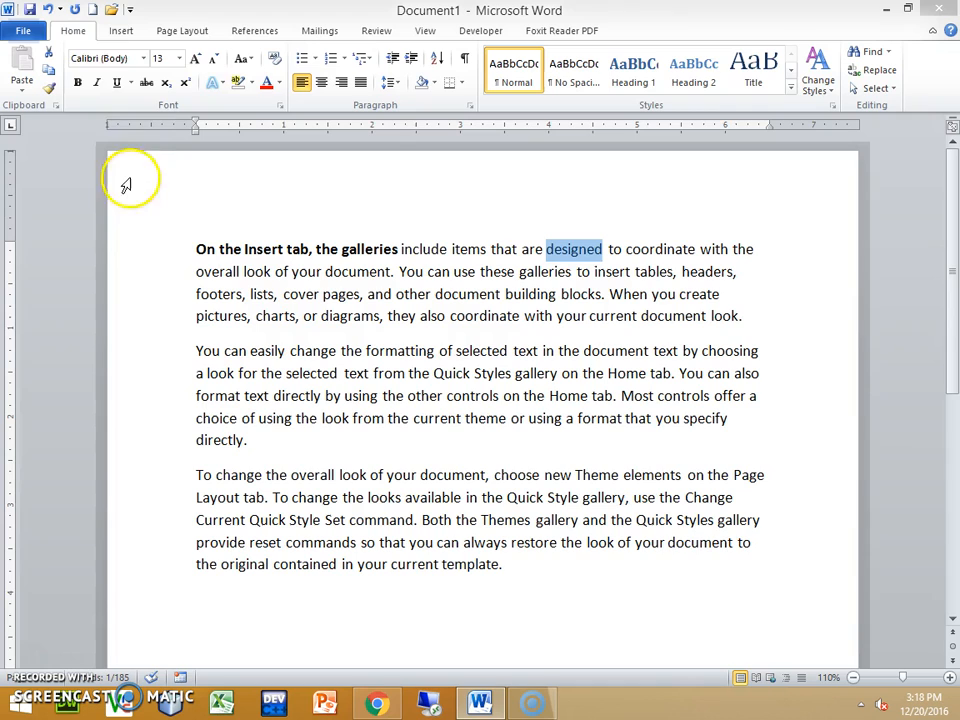
left_click(97, 84)
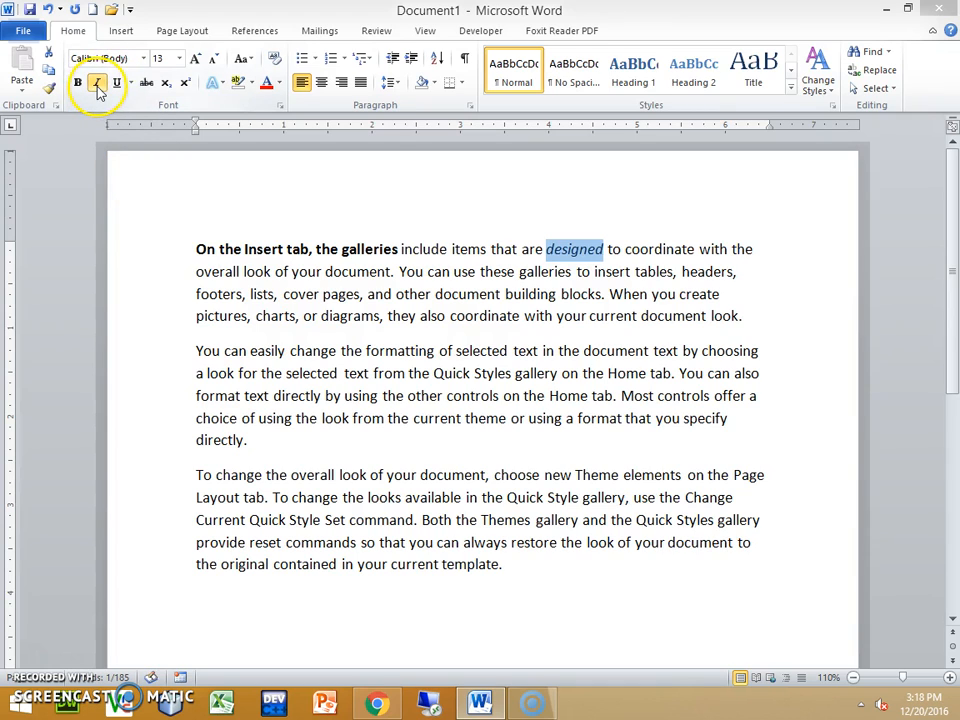
left_click(559, 225)
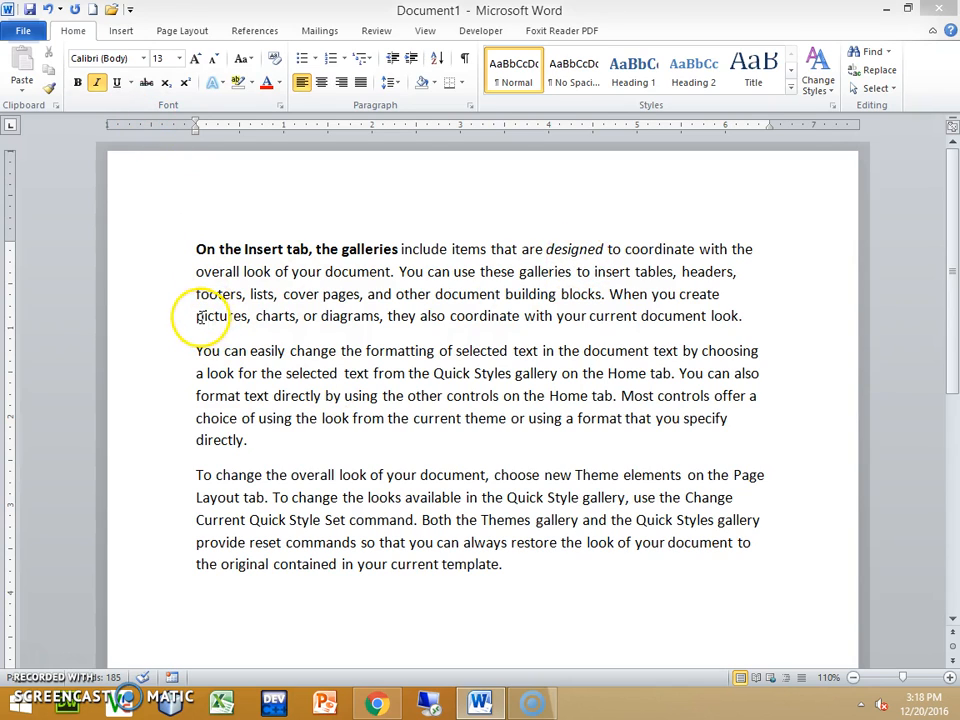
Underline the word "pictures," in the last line of the first paragraph
left_click_drag(197, 316, 255, 316)
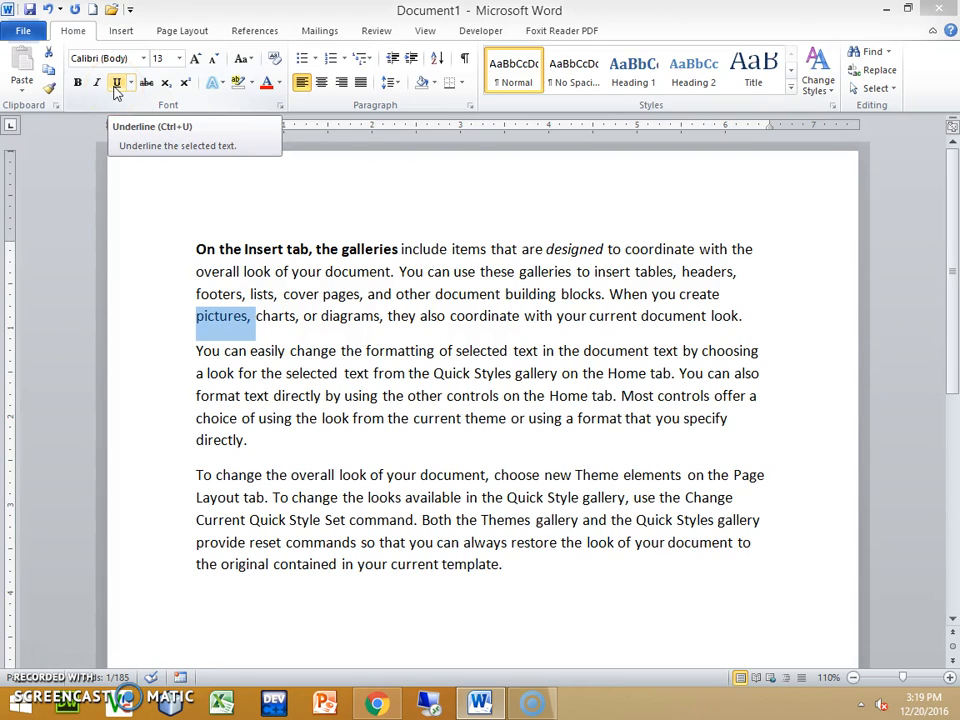
left_click(116, 83)
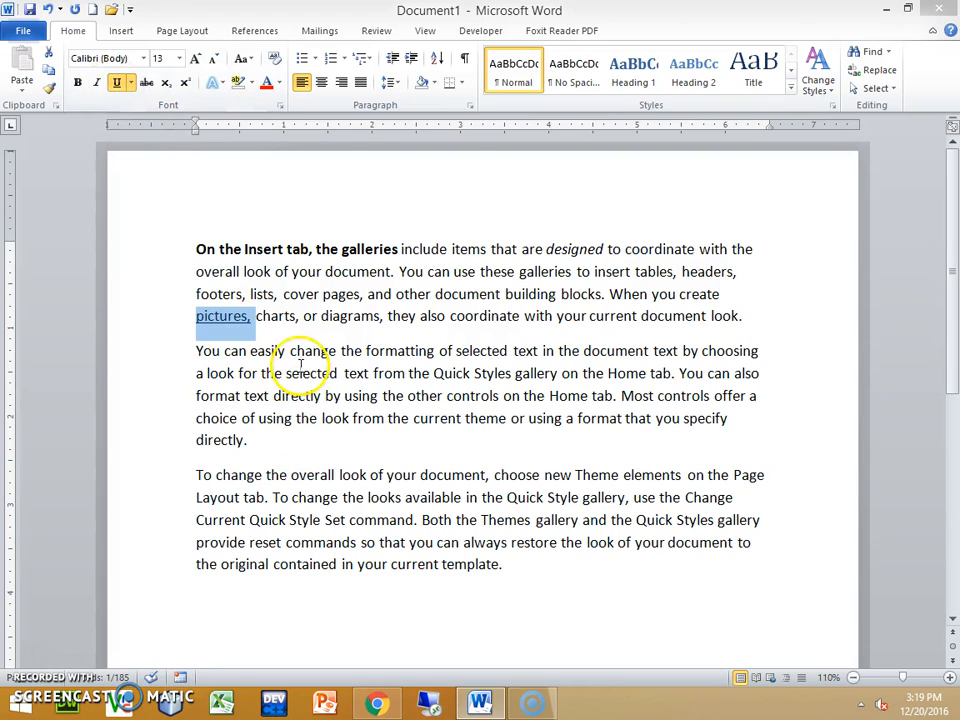
left_click(313, 337)
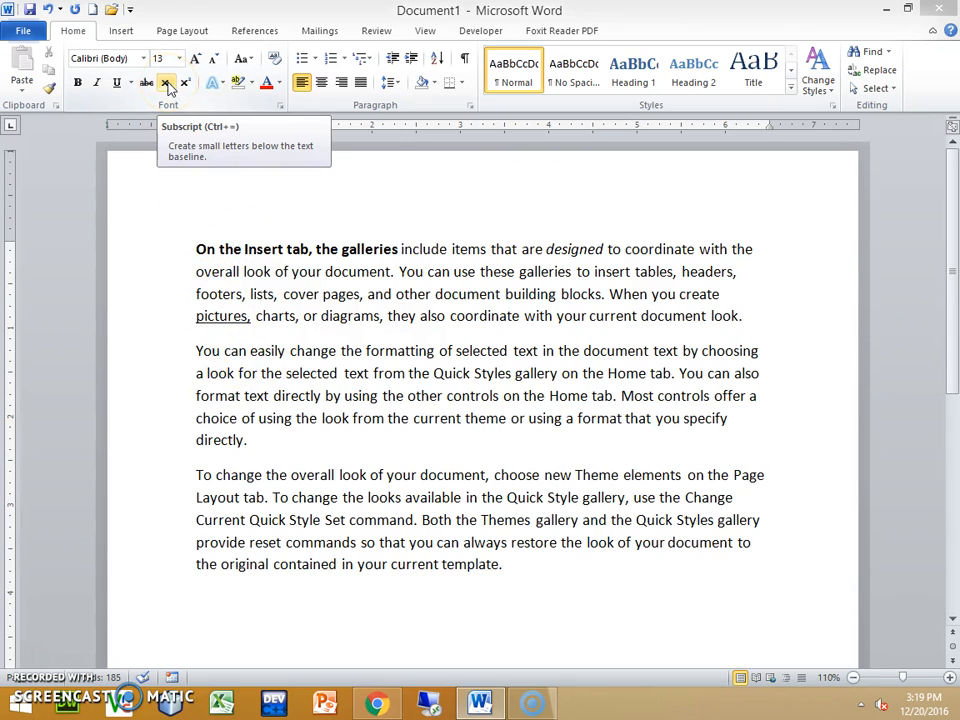
Add two blank lines above the first paragraph and enter (A+B)2 on the first one
left_click(233, 223)
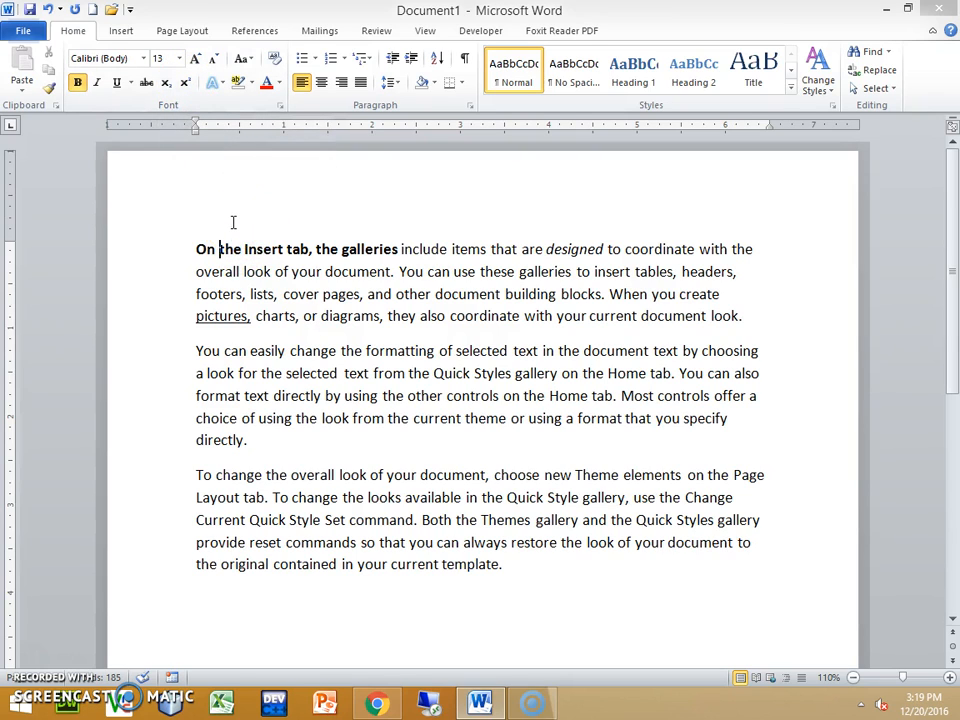
key("Return")
key("Return")
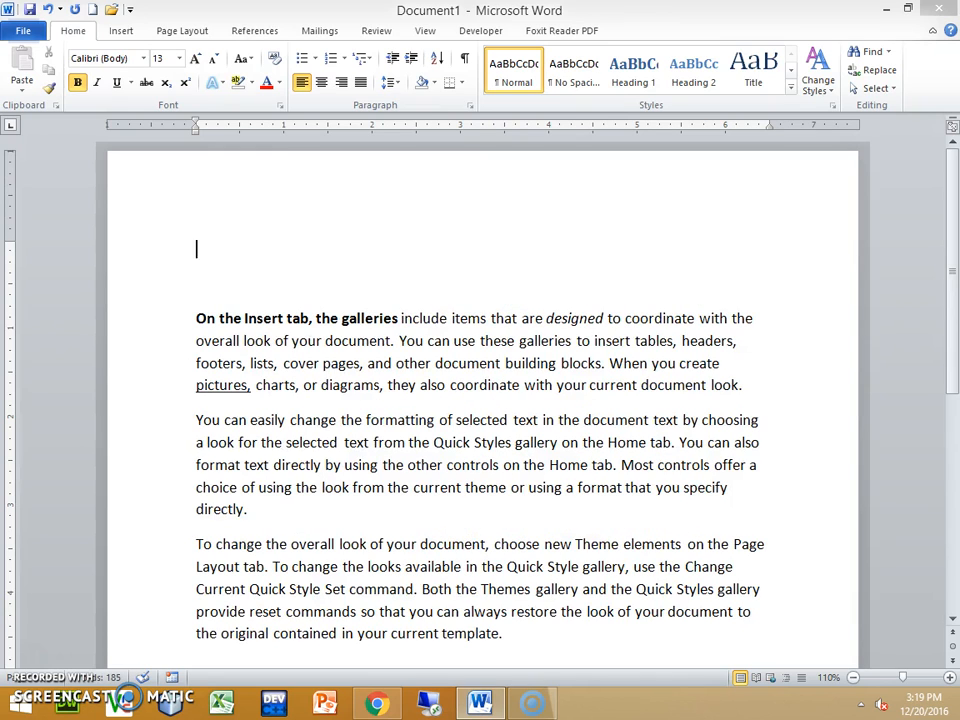
type("a")
key("BackSpace")
type("A+b")
key("Left")
key("Left")
key("Right")
key("BackSpace")
key("Home")
type("(")
key("Right")
key("Right")
key("Right")
type(")2")
Format the 2 after (A+B) as superscript
key("shift+Left")
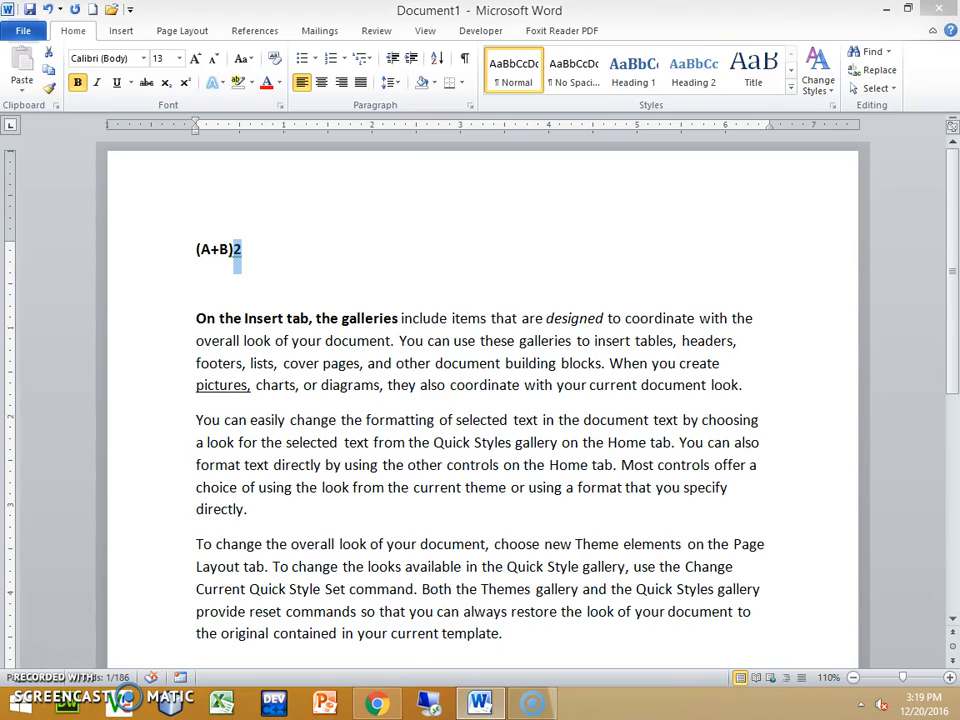
left_click(186, 83)
Enter H2O on the blank line below the (A+B) expression and format its 2 as subscript
left_click(196, 283)
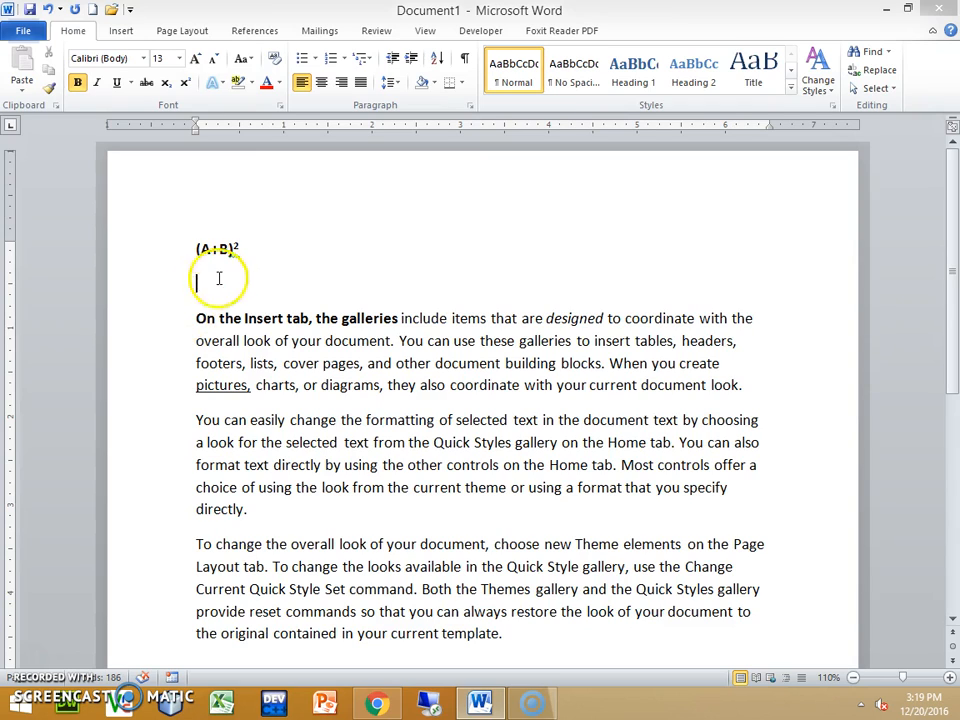
type("H2")
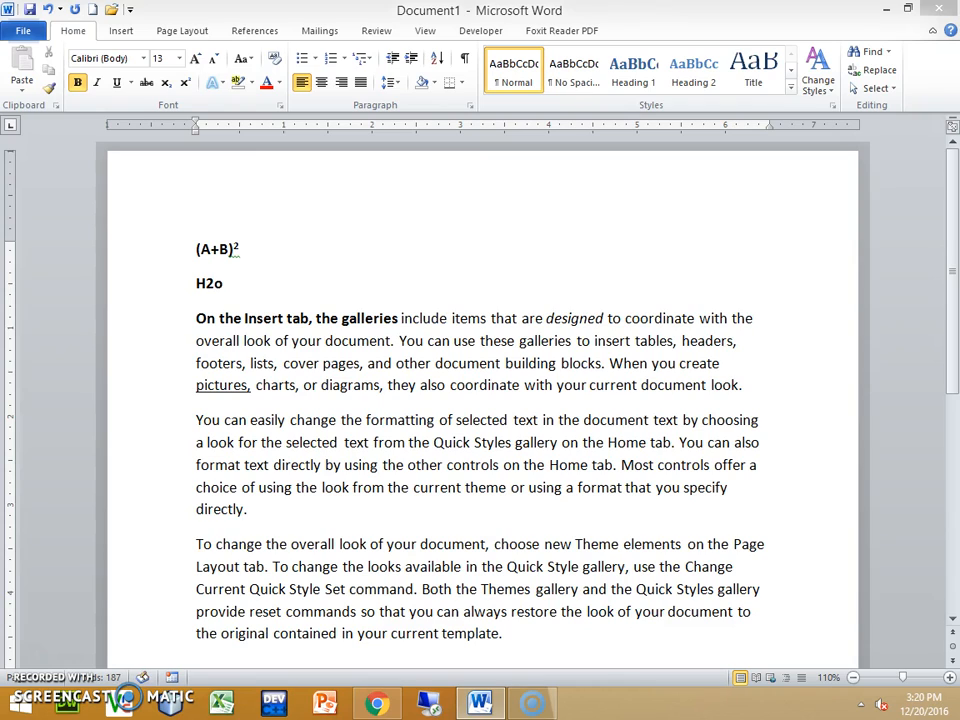
type("o")
key("BackSpace")
type("O")
key("Left")
key("shift+Left")
left_click(166, 82)
left_click(231, 288)
left_click(235, 268)
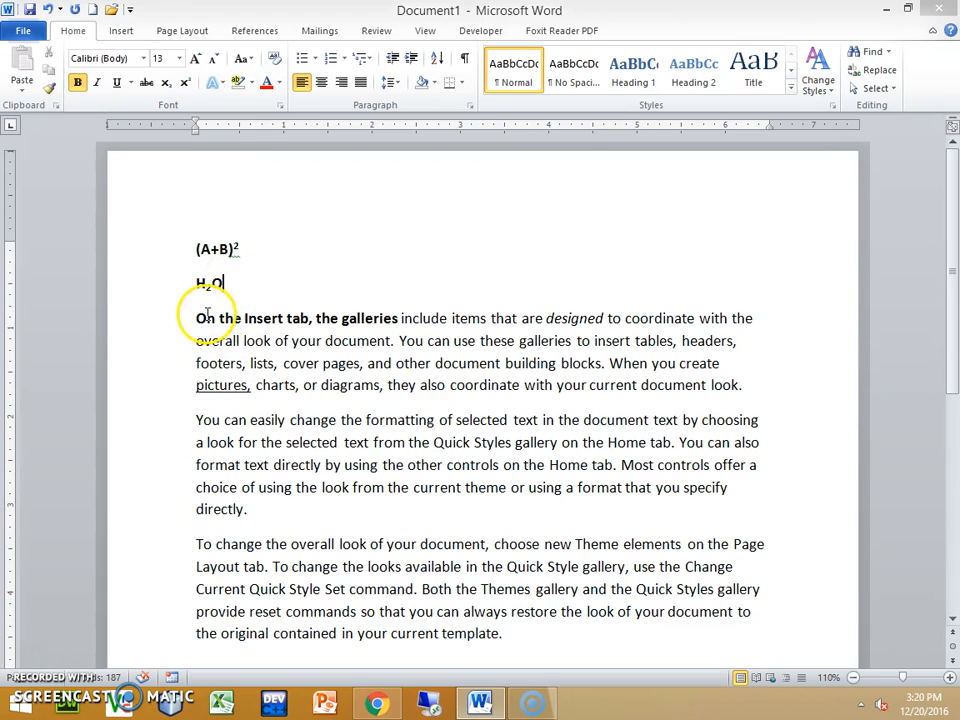
Apply a dark red theme font color to "overall look of your document. You can use these" in the first paragraph
left_click_drag(197, 341, 497, 341)
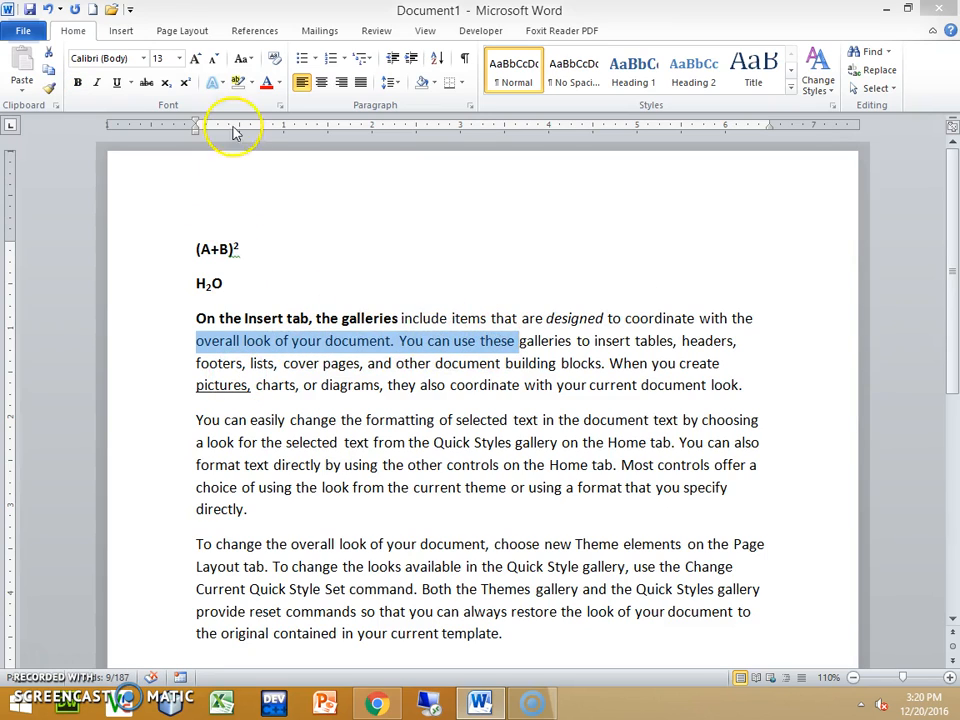
left_click(279, 86)
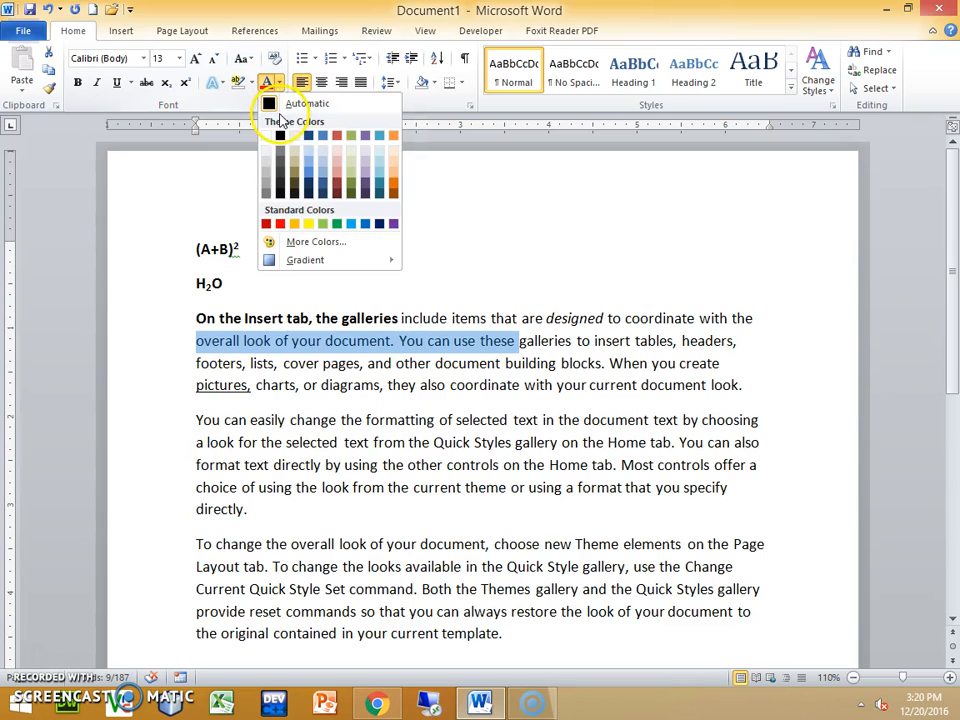
left_click(338, 185)
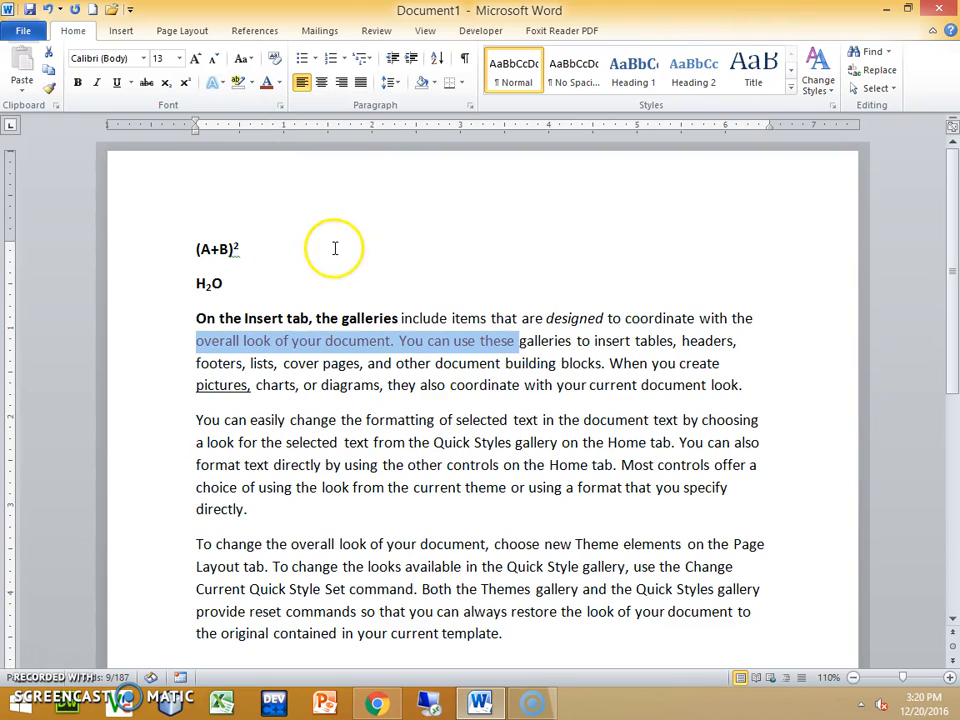
left_click(317, 216)
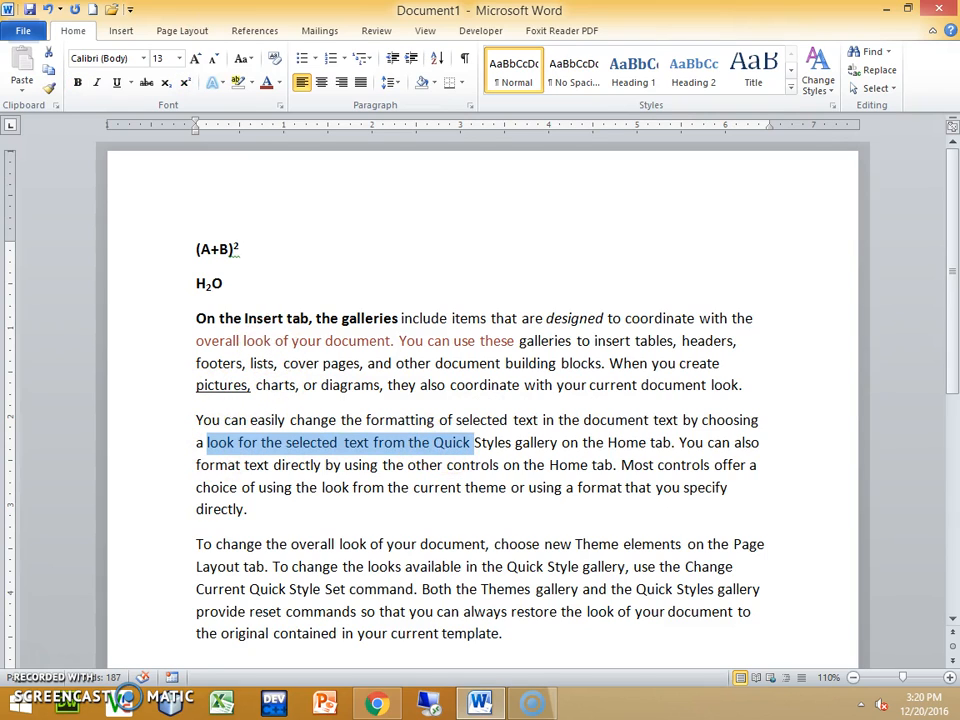
Apply the same dark red font color to "look for the selected text from the Quick" and "from the current theme or using a format"
left_click(267, 83)
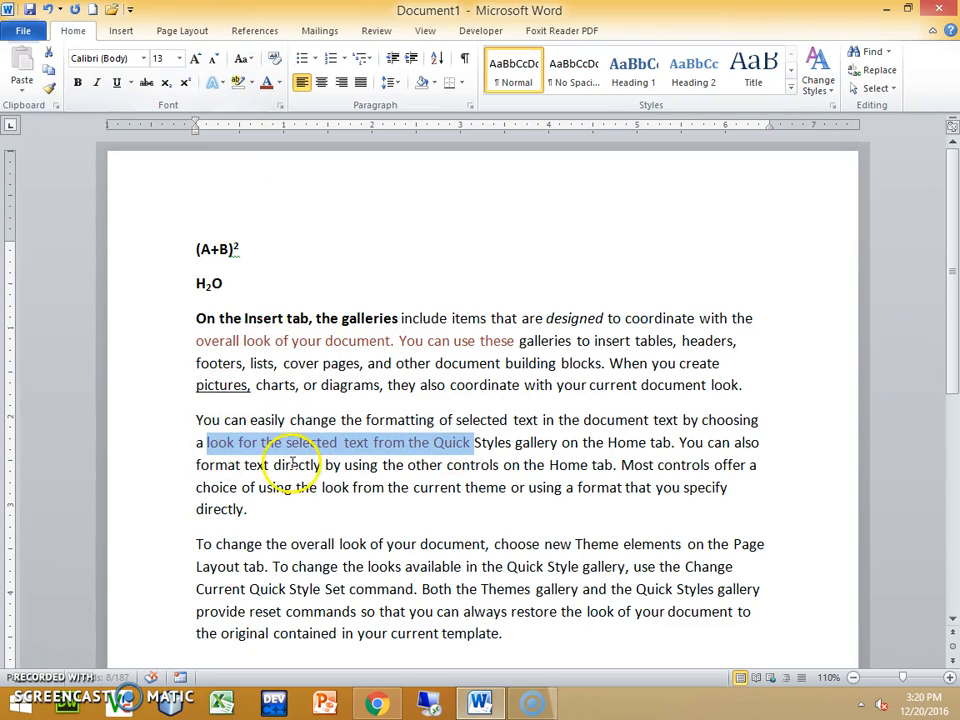
left_click(229, 489)
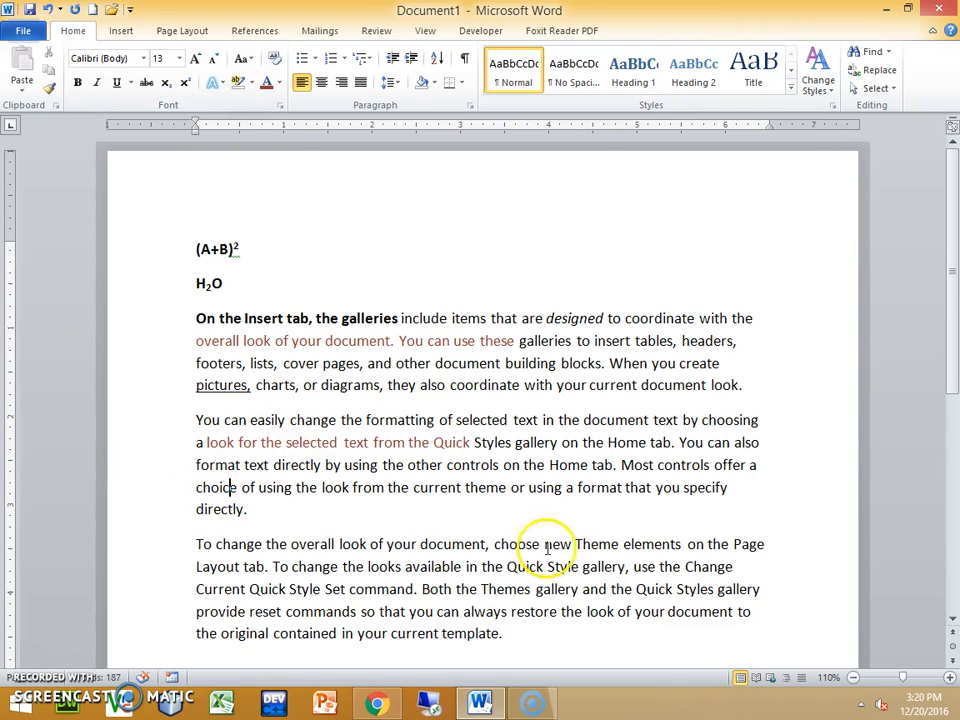
left_click_drag(352, 487, 623, 487)
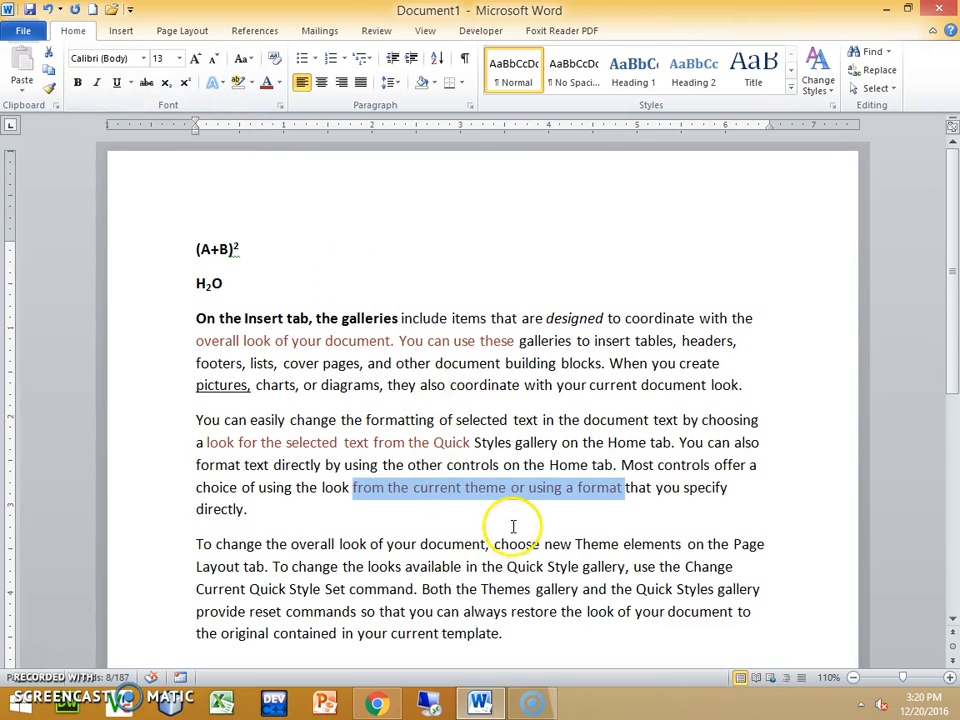
Use Format Painter to copy the formatting of "from the current theme or using a format" onto "selected" in the second paragraph's first line
left_click(49, 89)
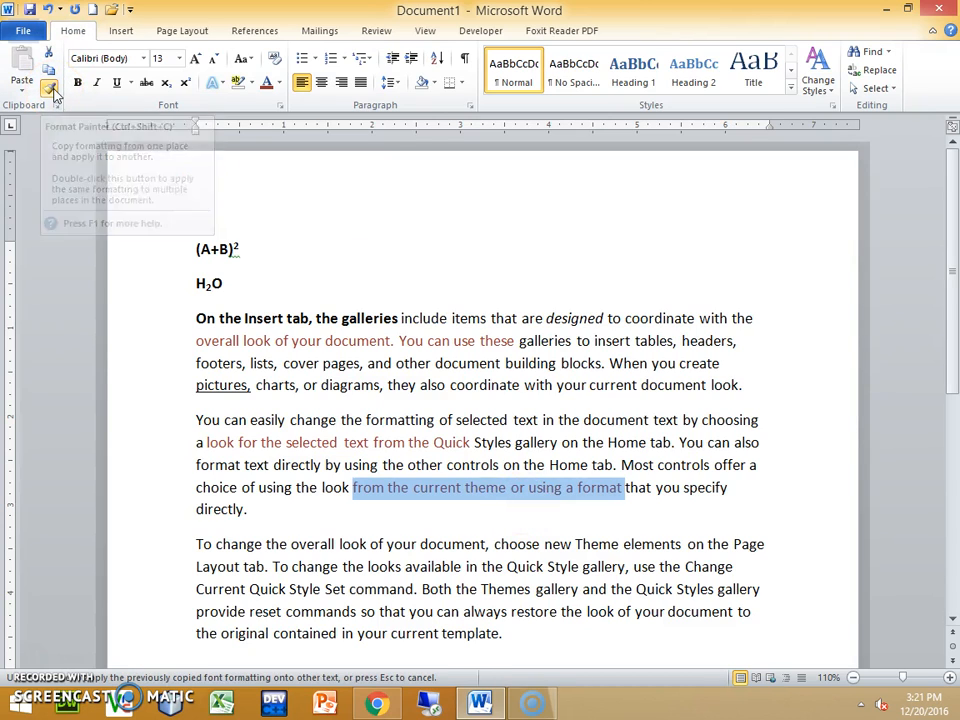
left_click(490, 420)
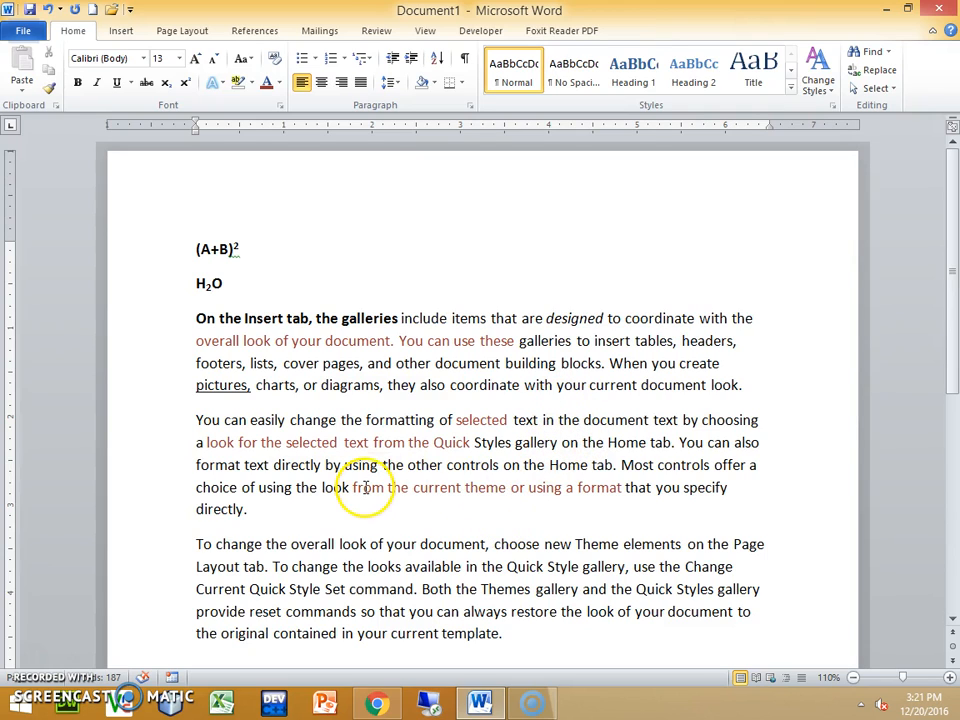
left_click_drag(457, 421, 507, 420)
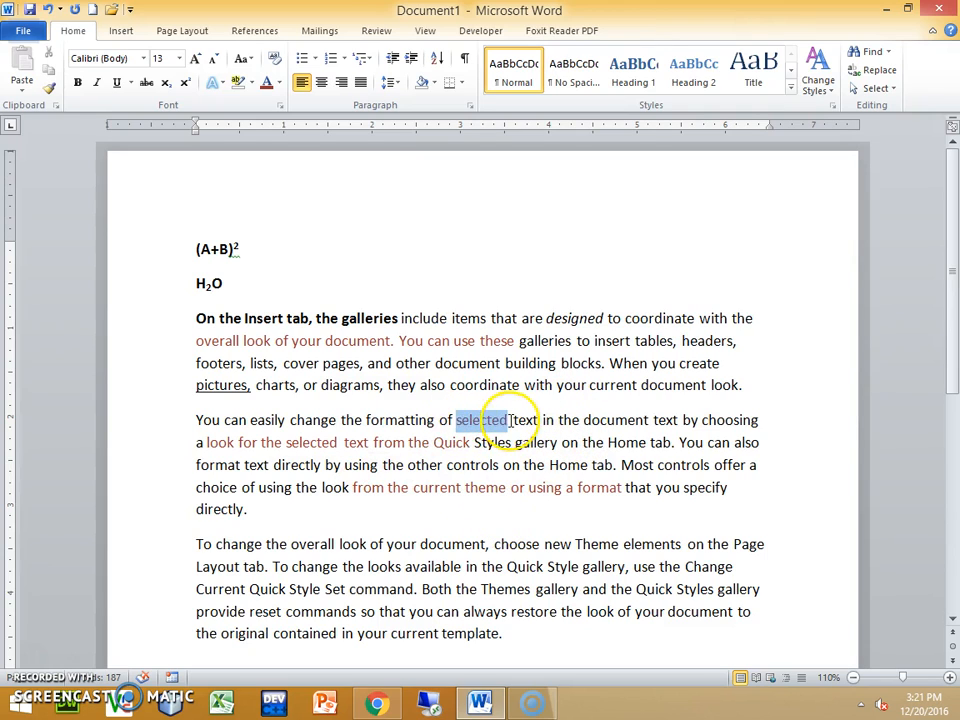
Use Format Painter to copy the formatting of "selected" onto "command", "choose", "document" and "change" in the third paragraph and "coordinate" in the first
left_click(52, 88)
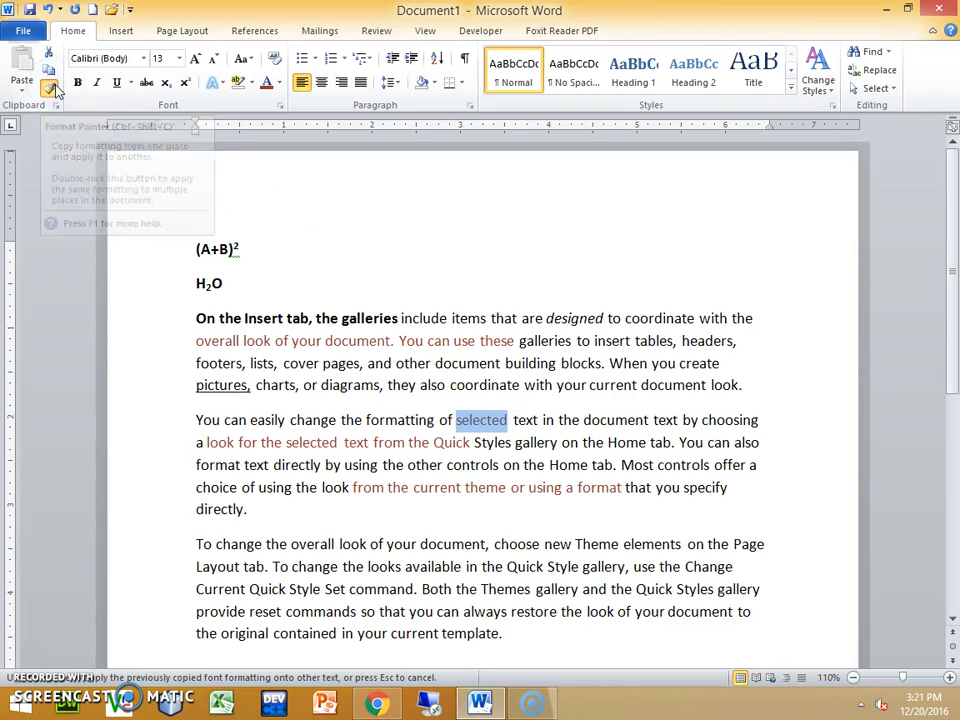
left_click(385, 588)
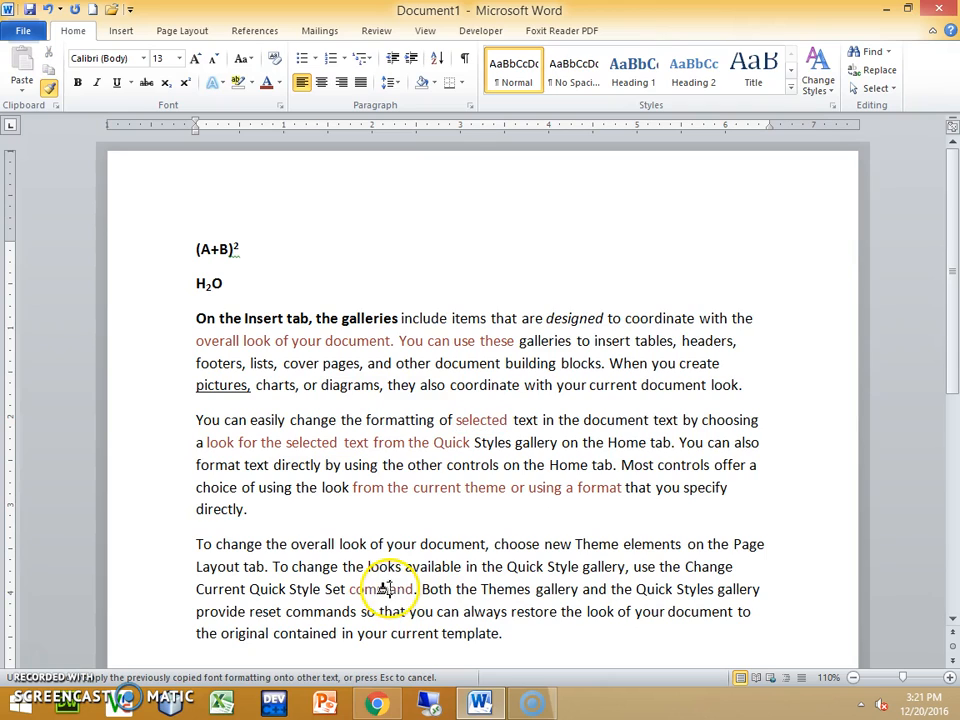
left_click(619, 544)
left_click(533, 541)
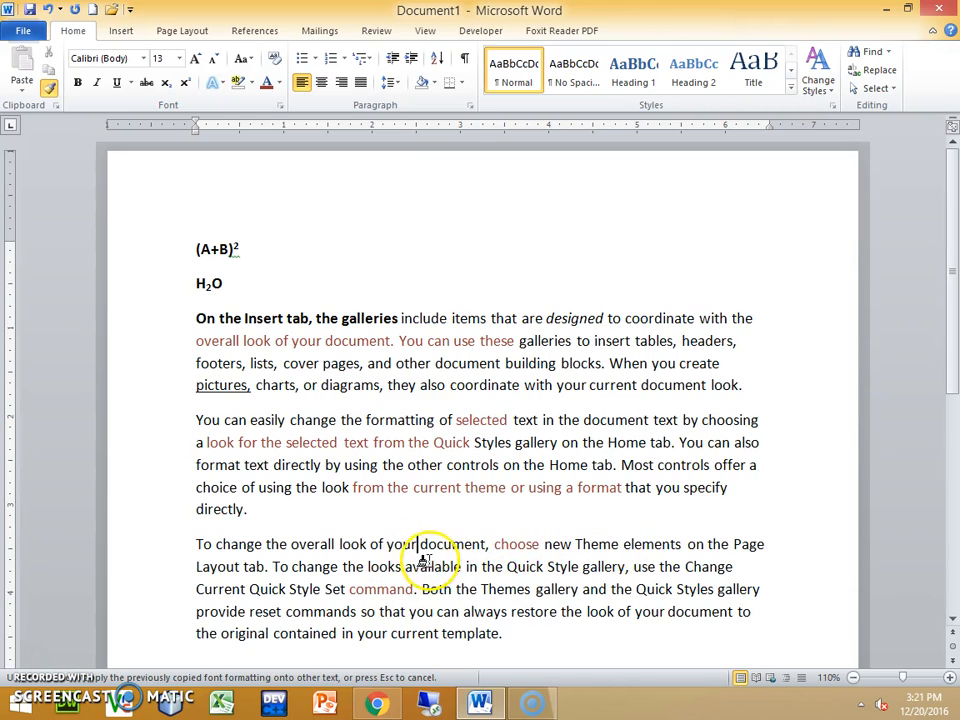
left_click(454, 542)
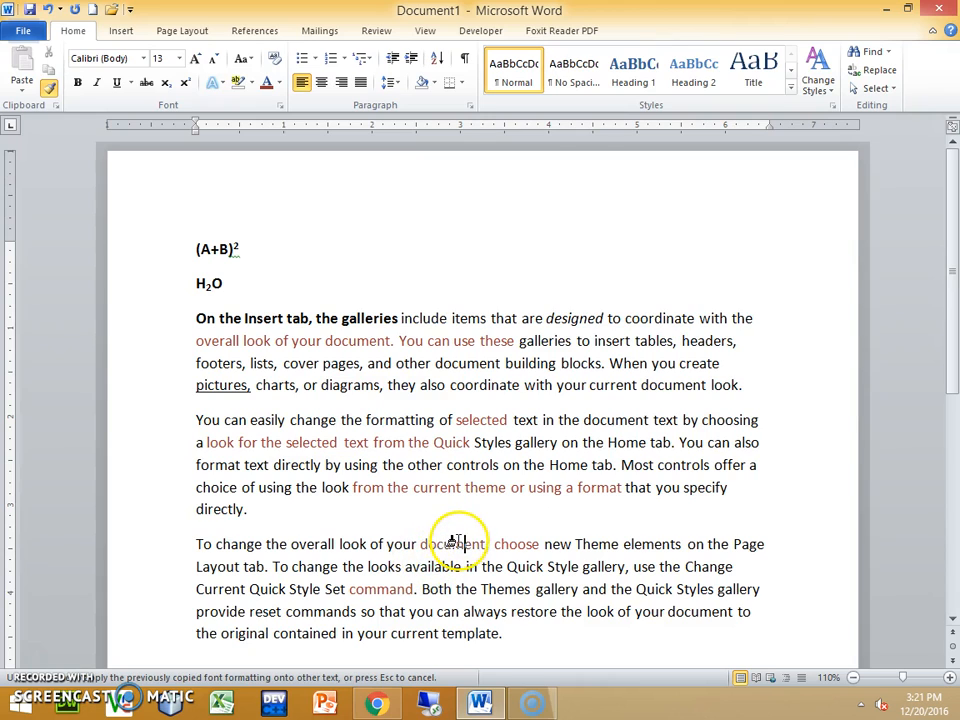
left_click(243, 543)
left_click(651, 318)
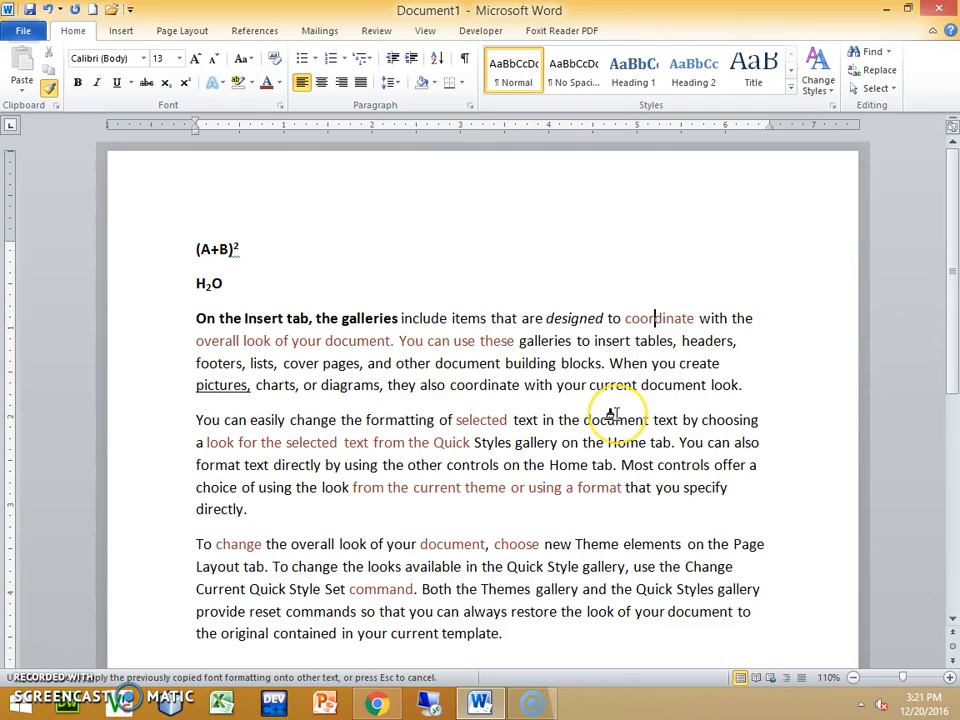
left_click(561, 475)
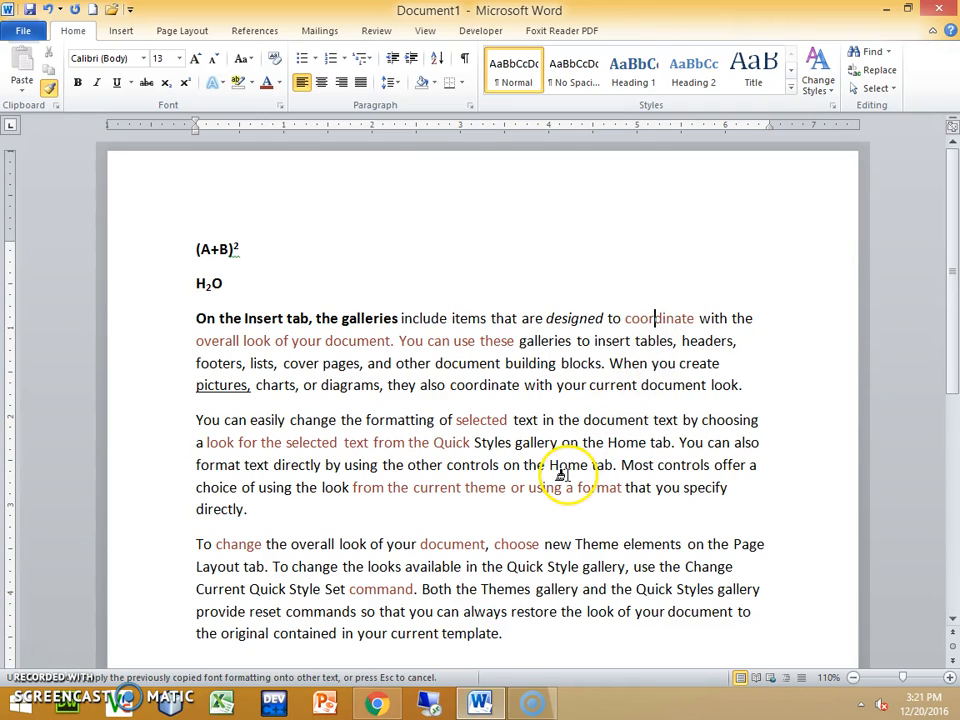
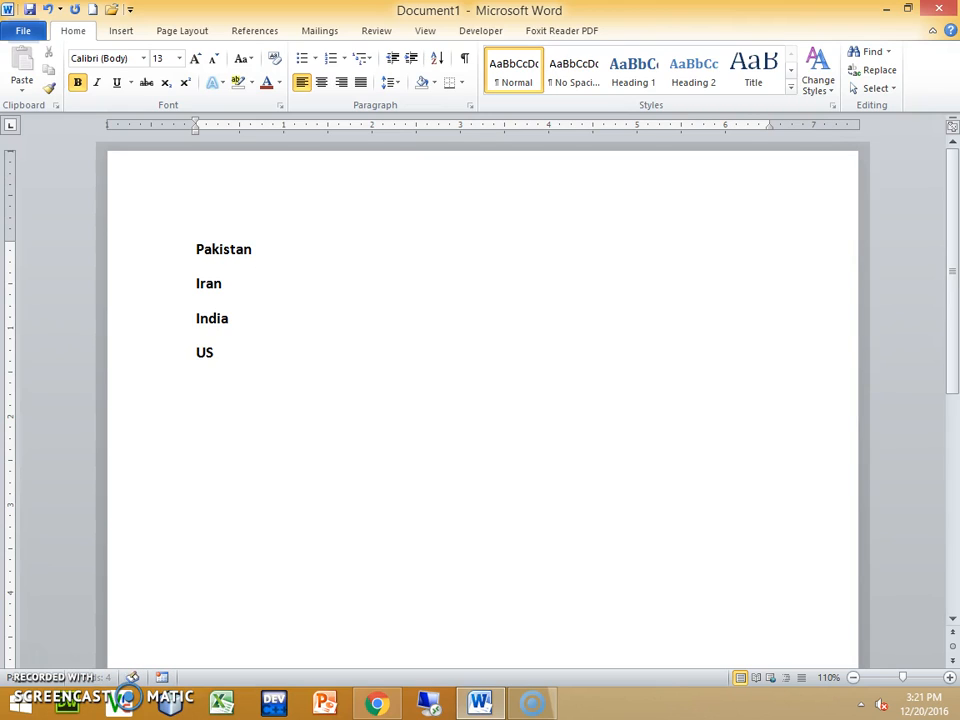
Format the four country lines Pakistan, Iran, India and USA as a bulleted list with filled round bullets
left_click_drag(232, 355, 219, 249)
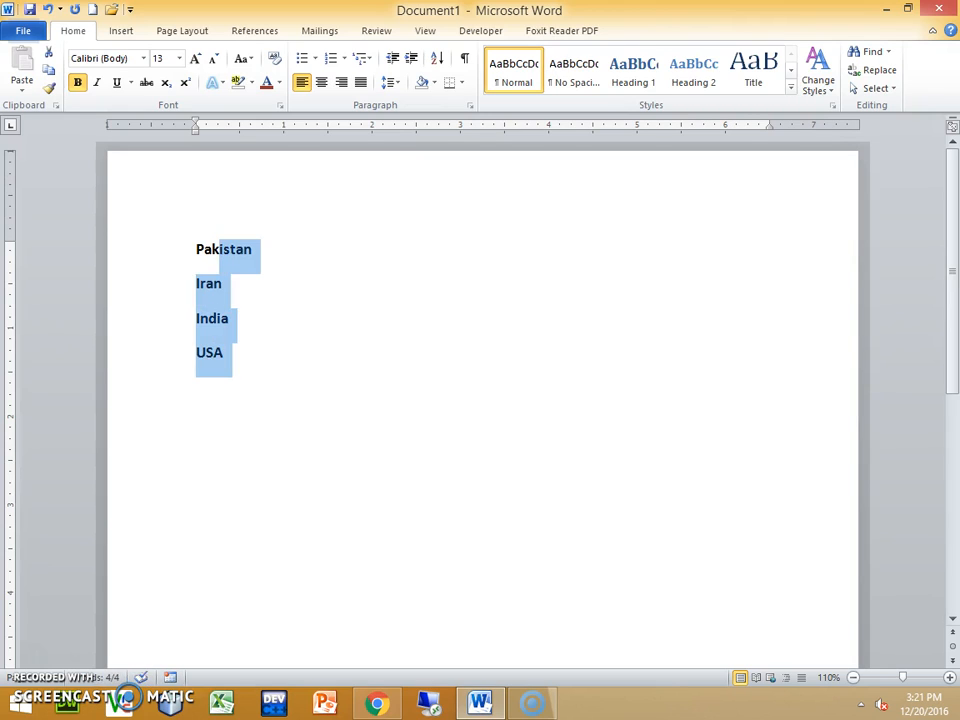
left_click(315, 418)
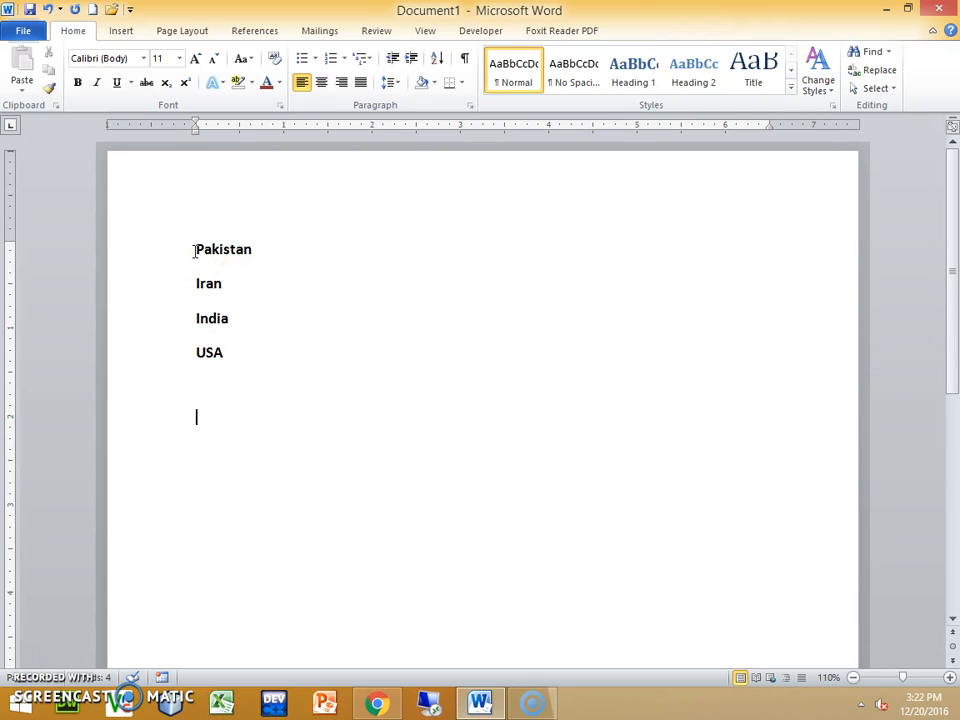
left_click_drag(227, 407, 171, 270)
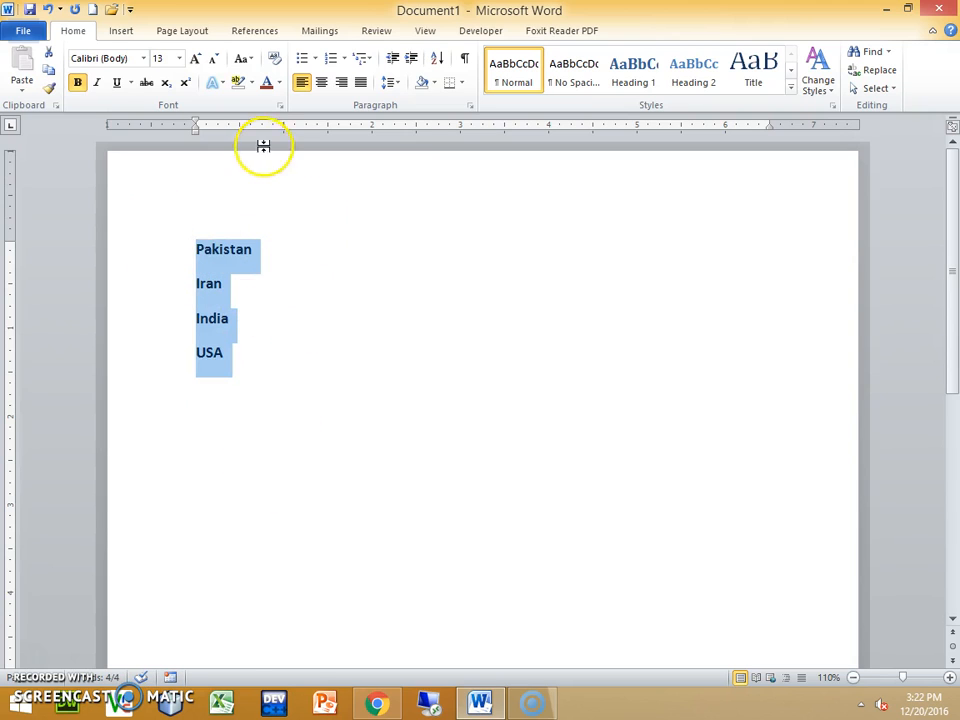
left_click(315, 60)
left_click(353, 106)
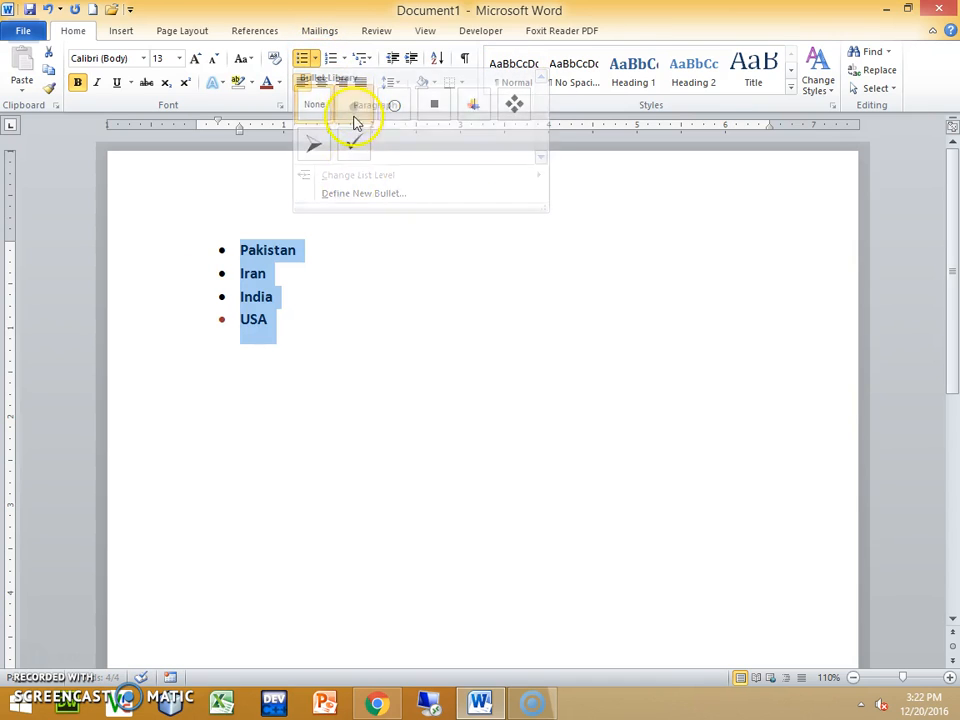
left_click(324, 316)
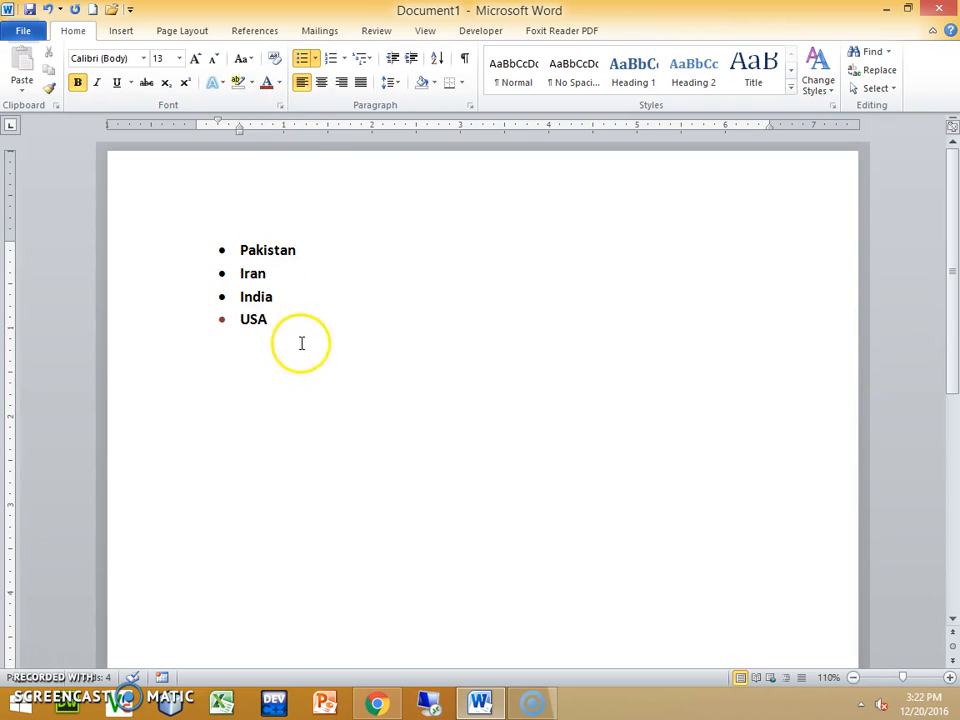
Try the arrow and hollow circle bullet styles on the country list, ending with the four-diamond bullet style
left_click(315, 59)
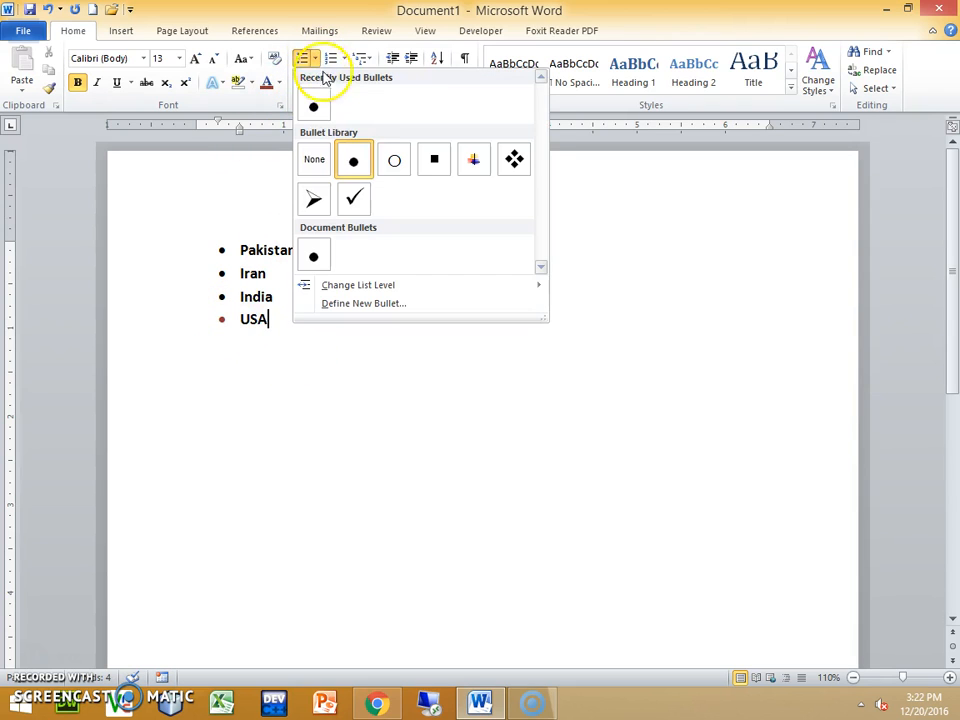
left_click(308, 204)
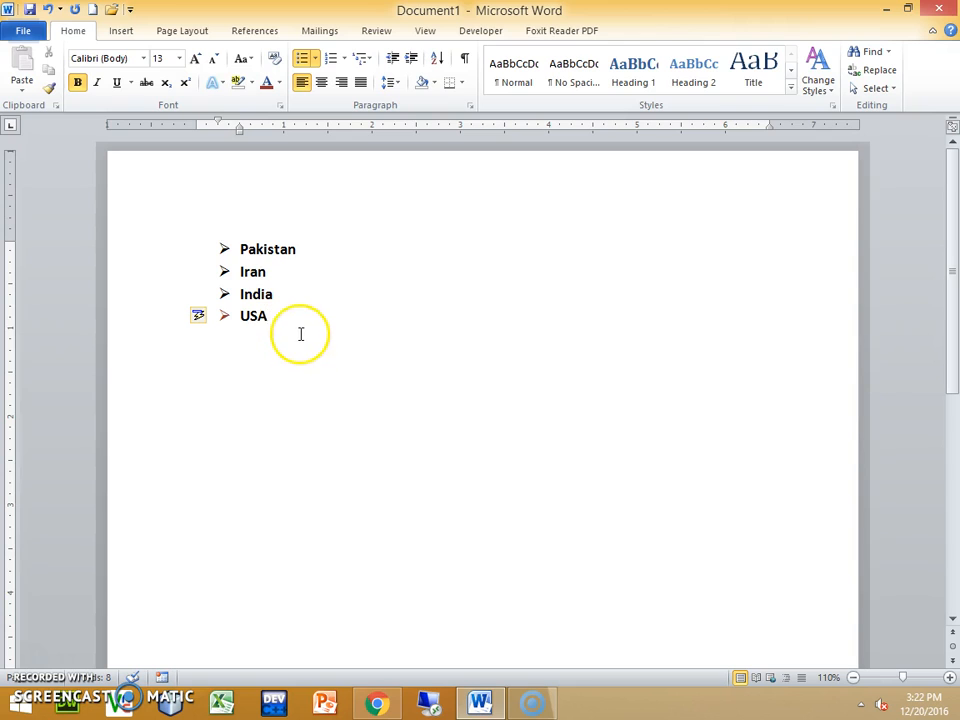
left_click(314, 58)
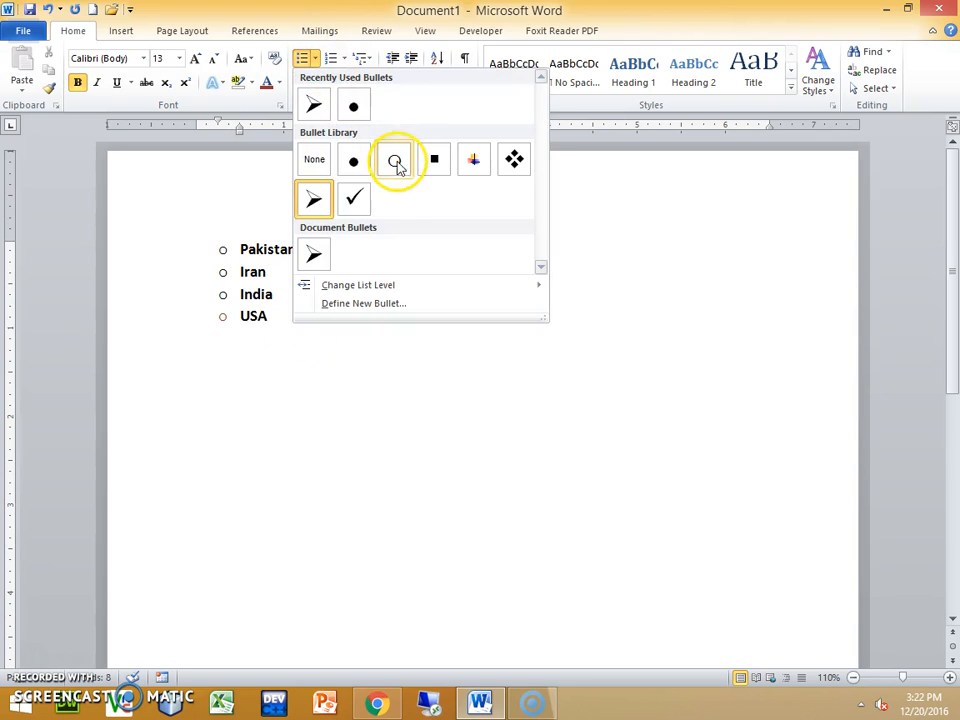
left_click(395, 163)
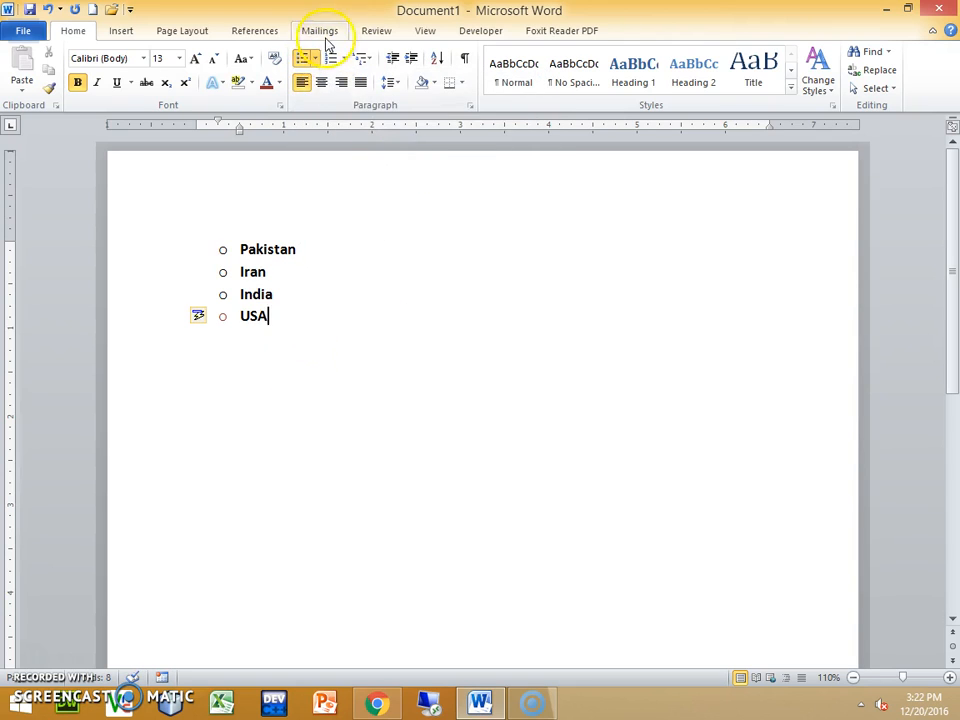
left_click(313, 60)
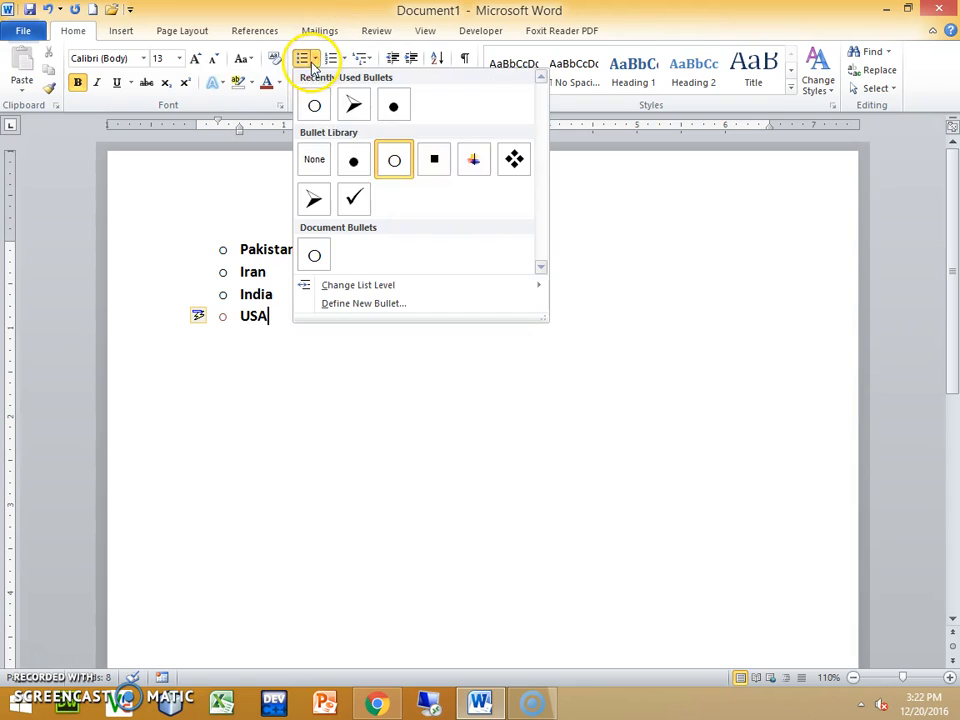
left_click(515, 165)
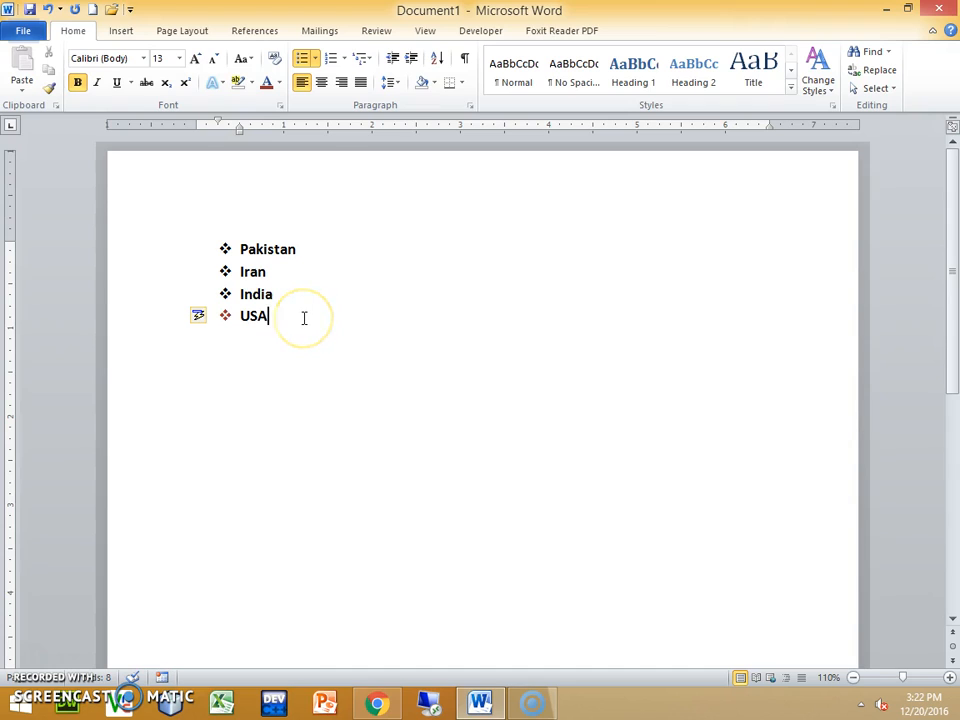
Clear the whole document and generate sample paragraphs with =rand()
key("ctrl+a")
key("Delete")
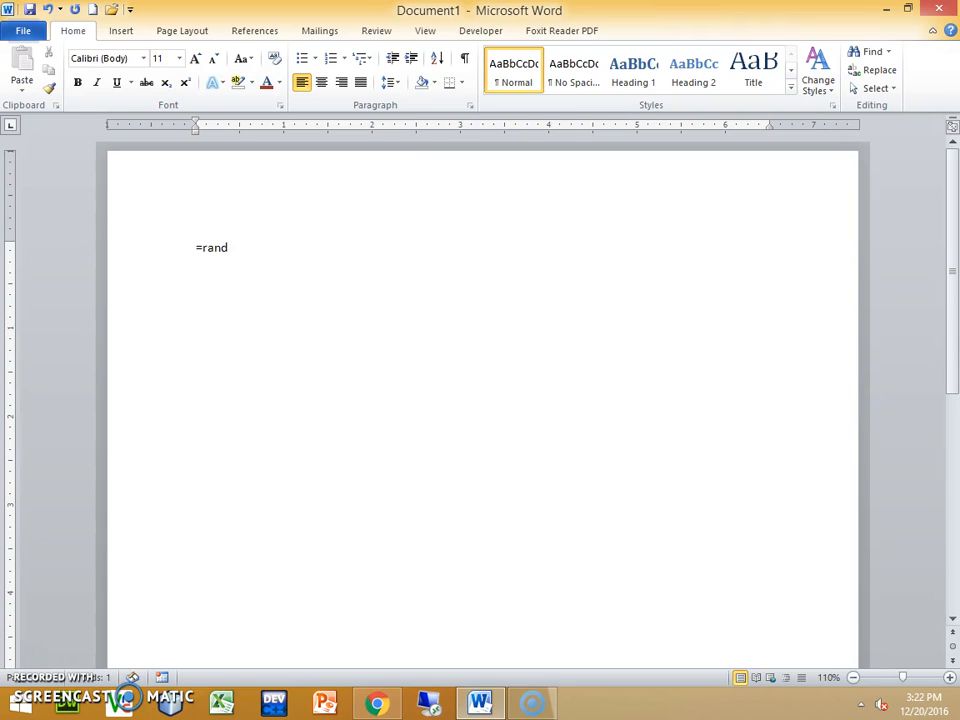
type("=rand()")
key("Return")
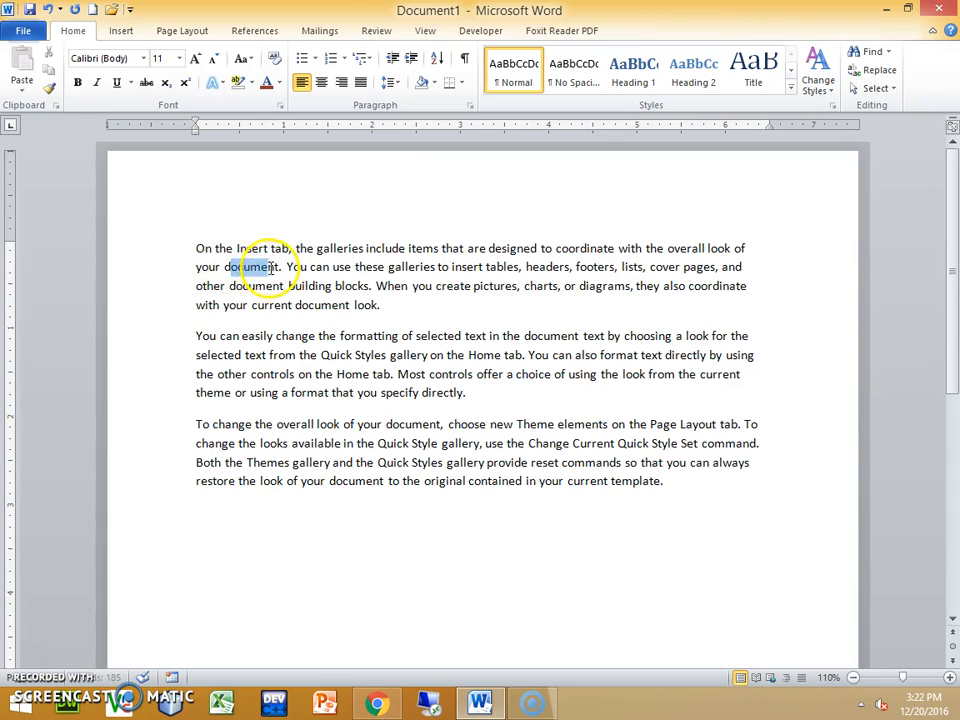
Enlarge the font of "document." in the first paragraph's second line stepwise to 28 pt
left_click_drag(224, 267, 285, 268)
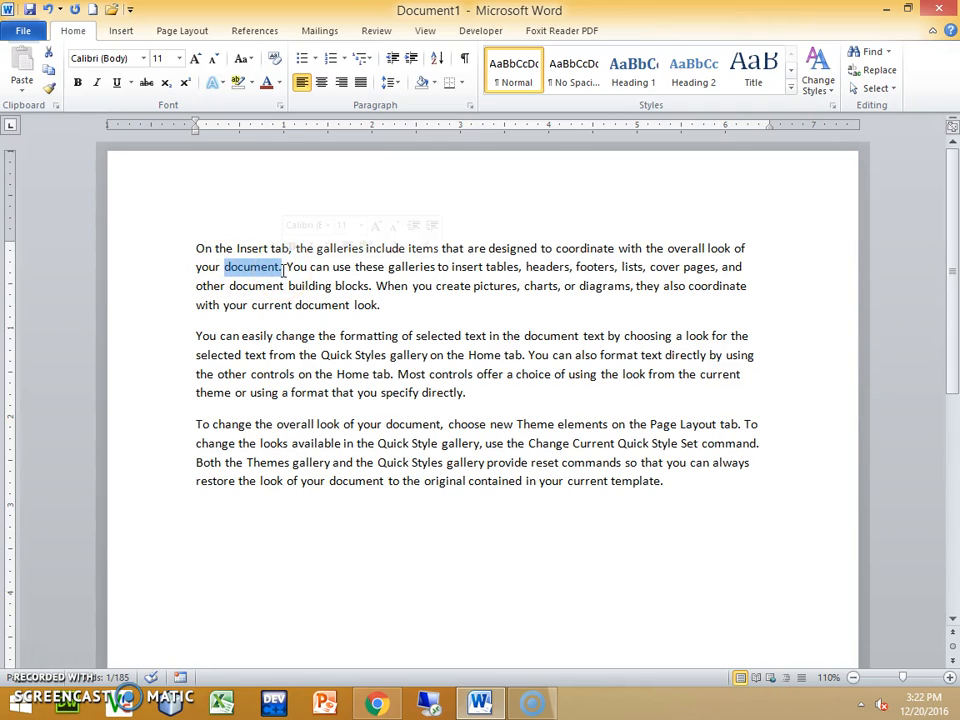
left_click(197, 60)
left_click(197, 60)
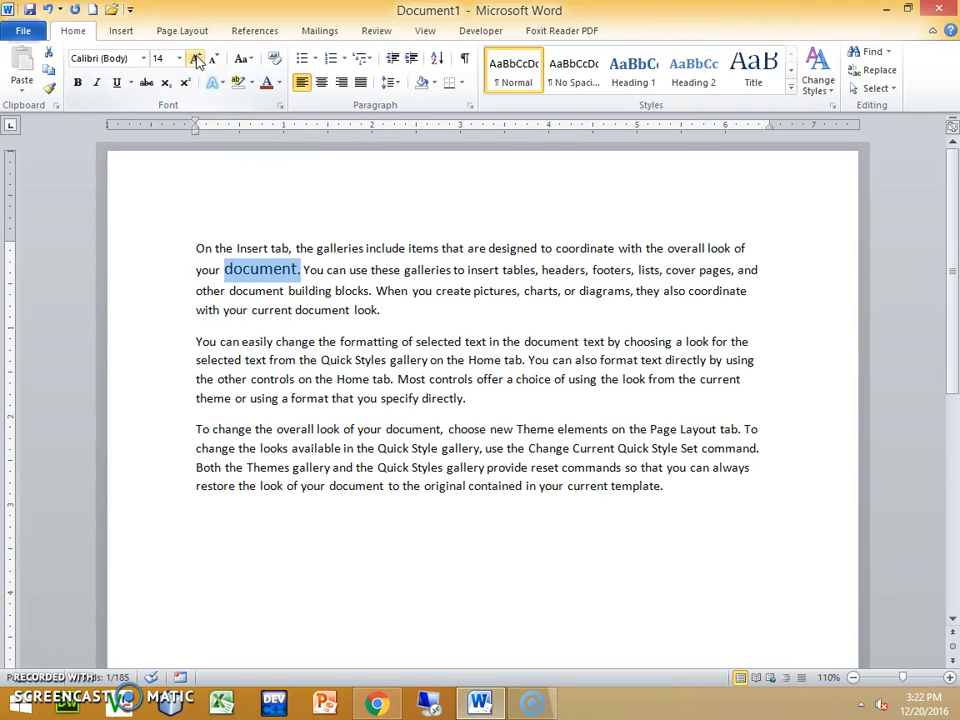
left_click(197, 60)
left_click(197, 60)
left_click(197, 60)
left_click(197, 60)
left_click(197, 60)
left_click(197, 60)
left_click(197, 60)
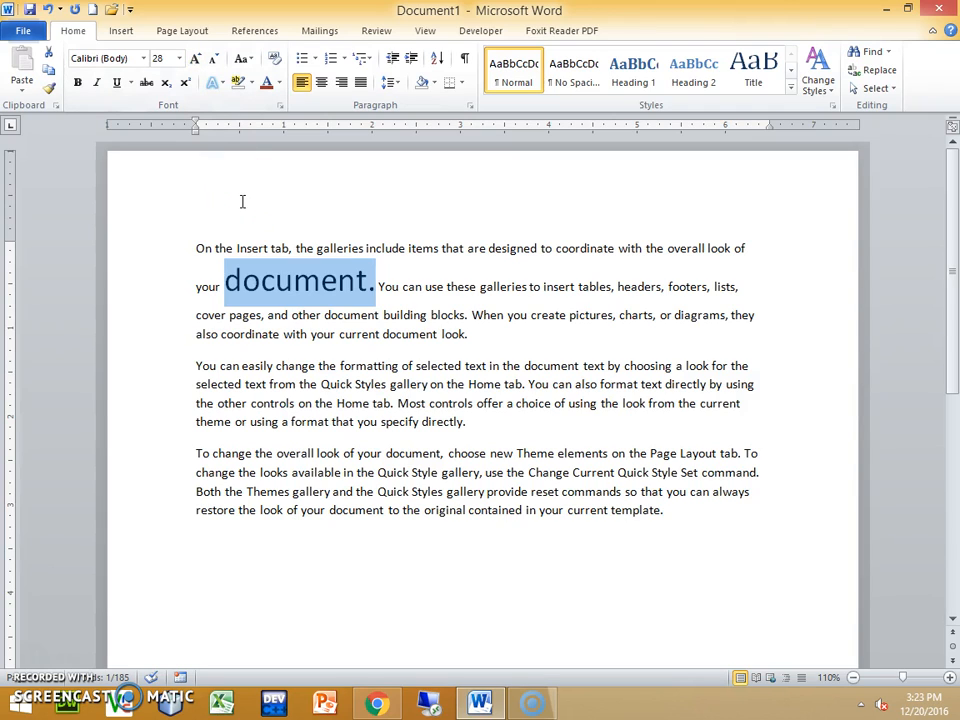
Shrink the font of "document." in the first paragraph stepwise to 14 pt
left_click(216, 60)
left_click(216, 60)
left_click(216, 60)
left_click(216, 60)
left_click(216, 60)
left_click(216, 60)
left_click(216, 60)
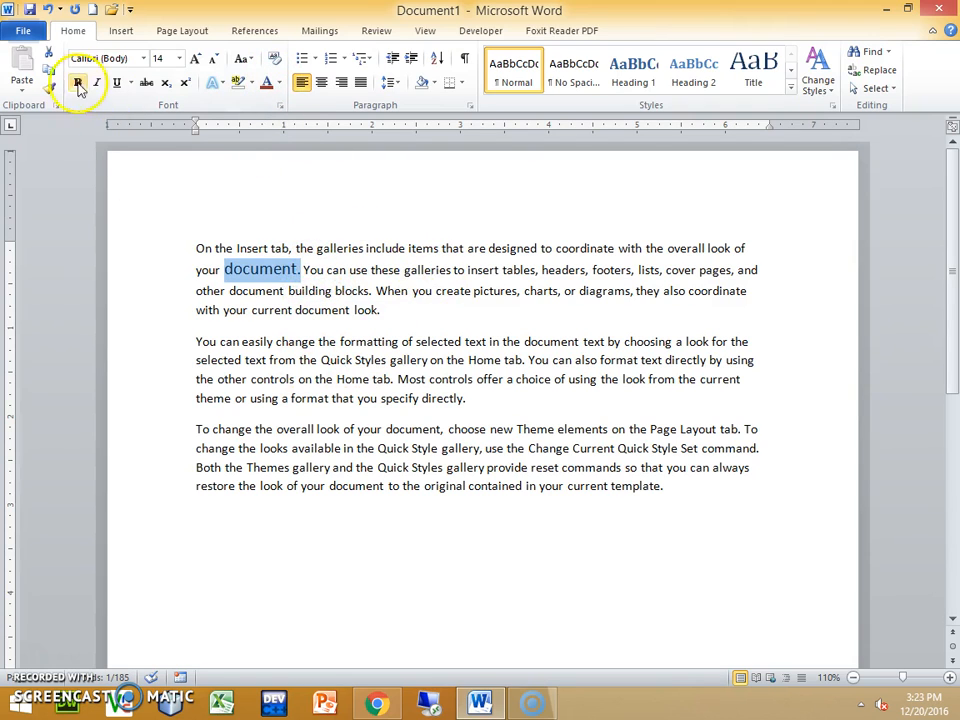
Use Format Painter to copy the formatting of the enlarged "document" onto "insert", "designed", the third paragraph's "of", and the second paragraph's "formatting" and first "You"
left_click(425, 270)
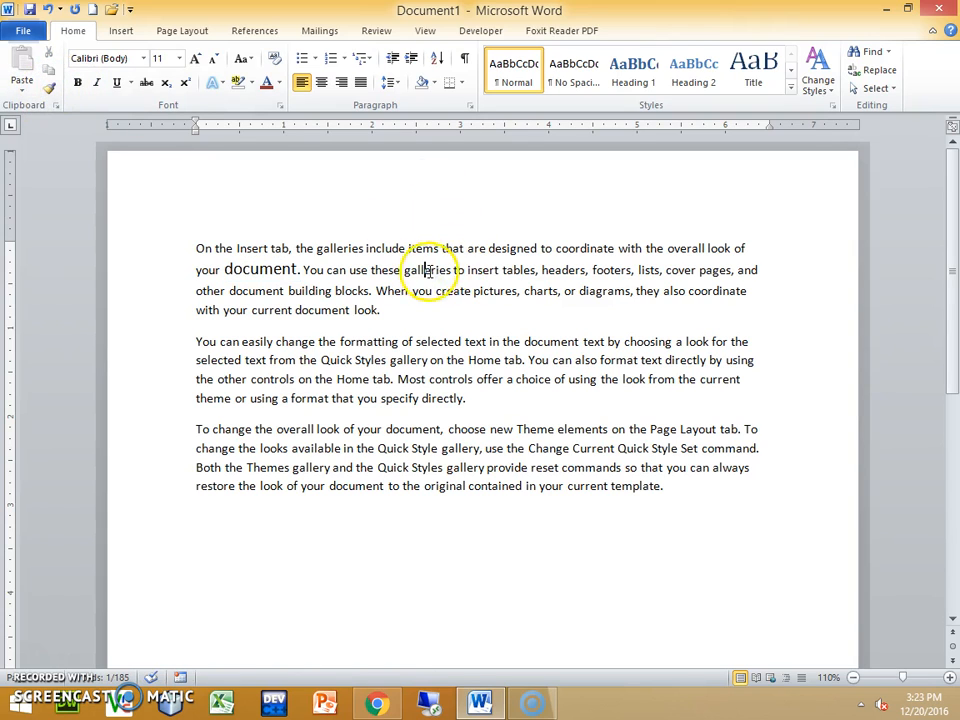
double_click(427, 270)
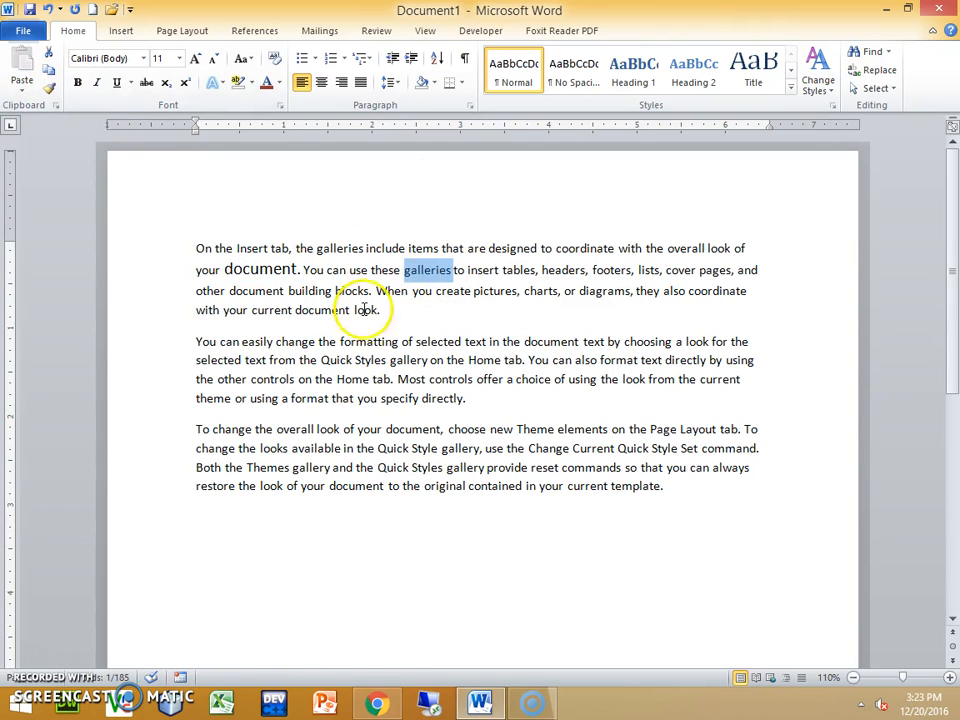
double_click(262, 269)
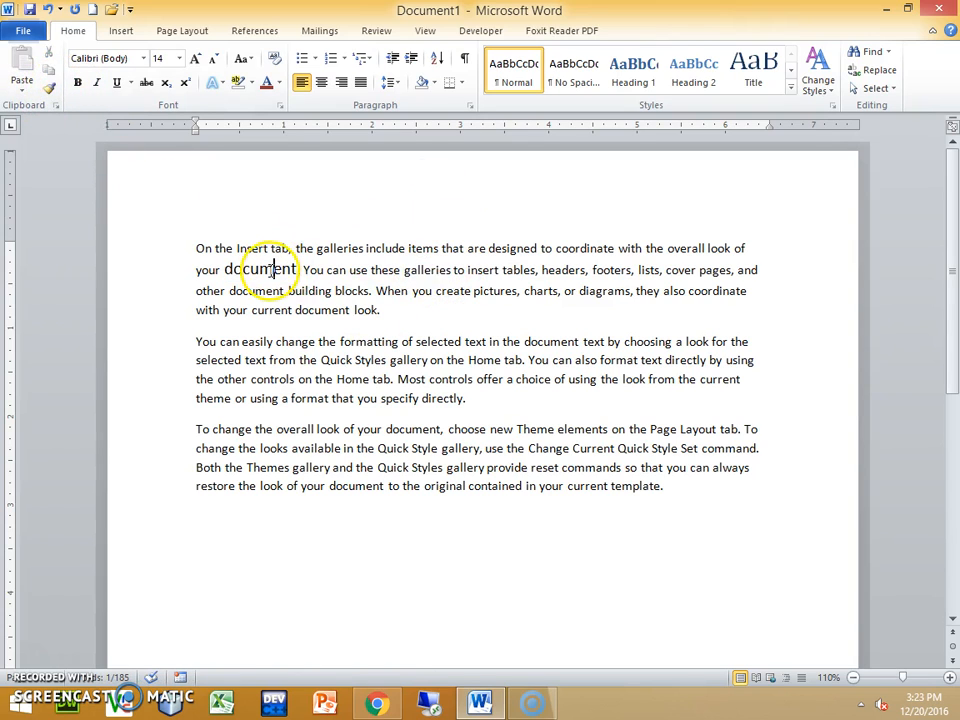
left_click(49, 88)
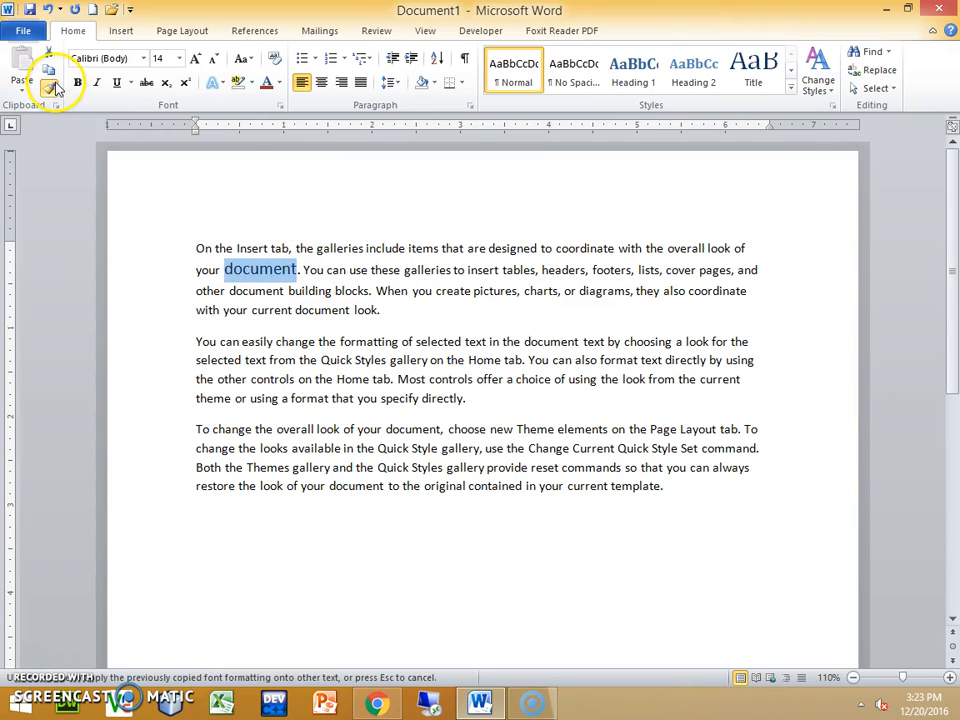
left_click(493, 270)
left_click(515, 248)
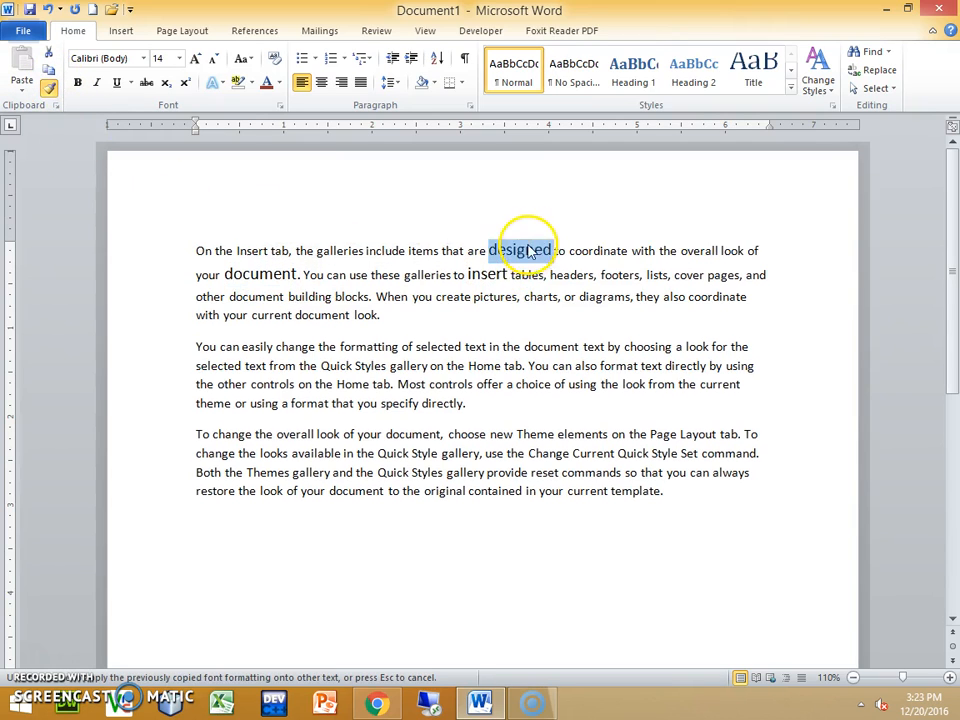
left_click(350, 436)
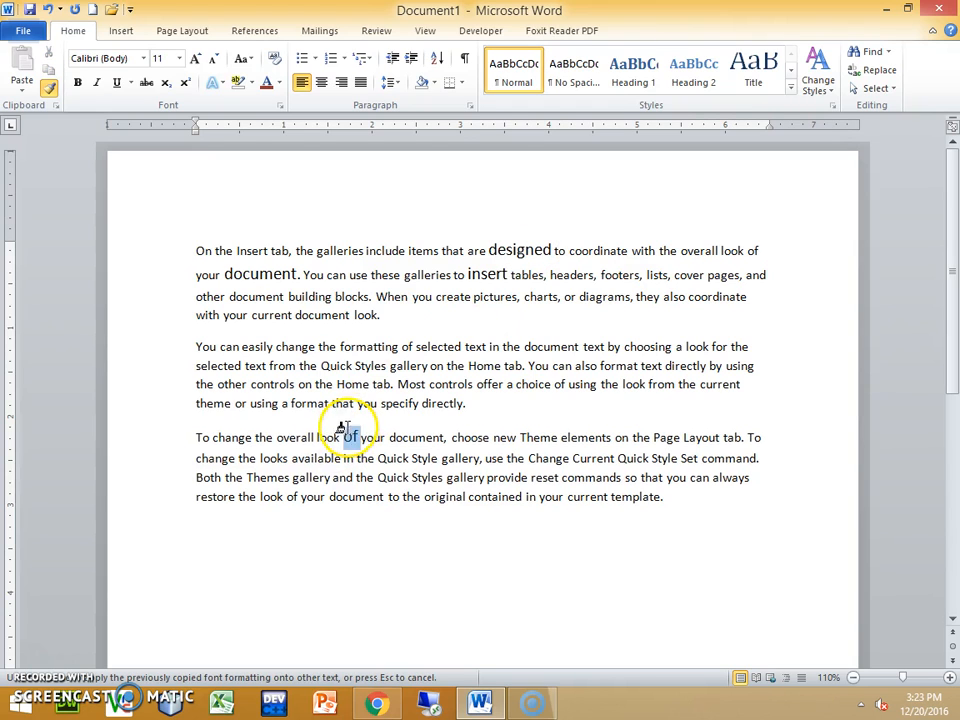
left_click(374, 347)
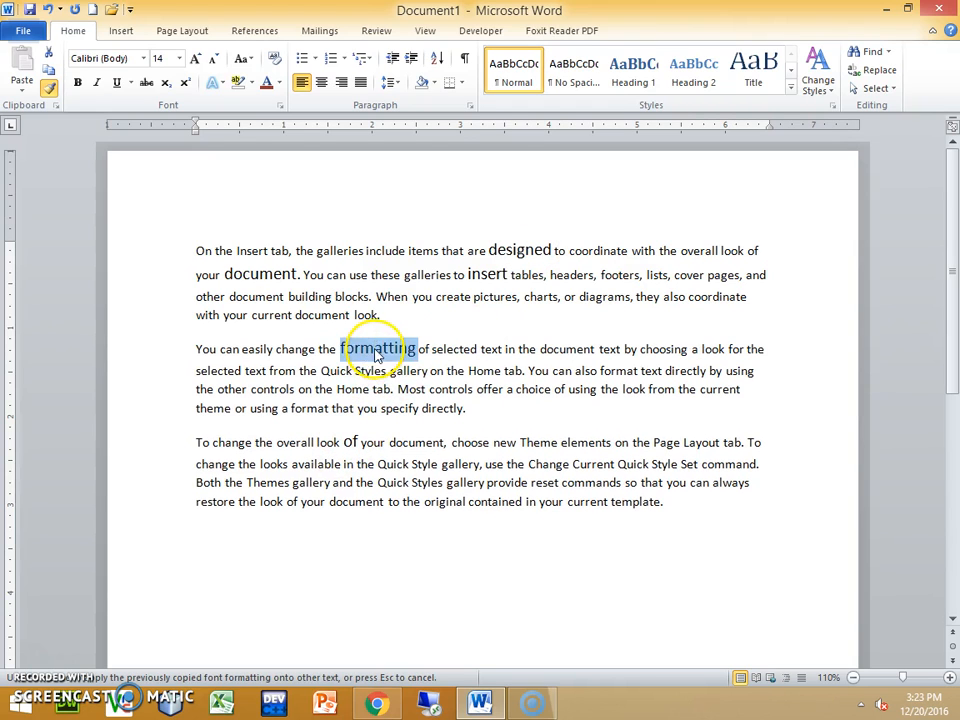
left_click(209, 350)
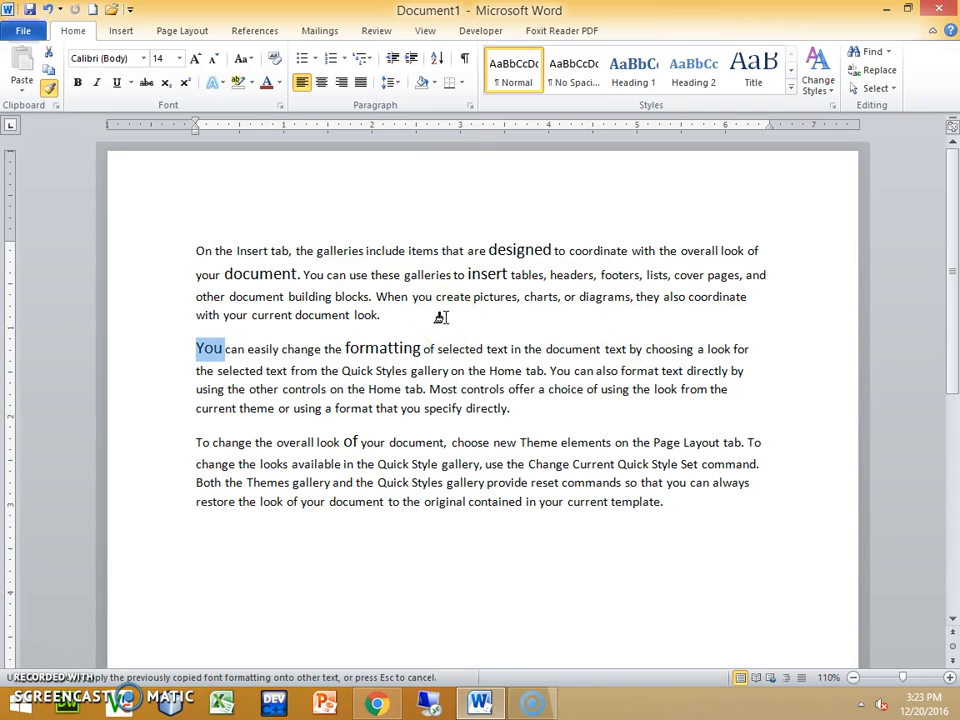
Clear the formatting of "designed" and "document." in the first paragraph and of "formatting" in the second paragraph
left_click(516, 251)
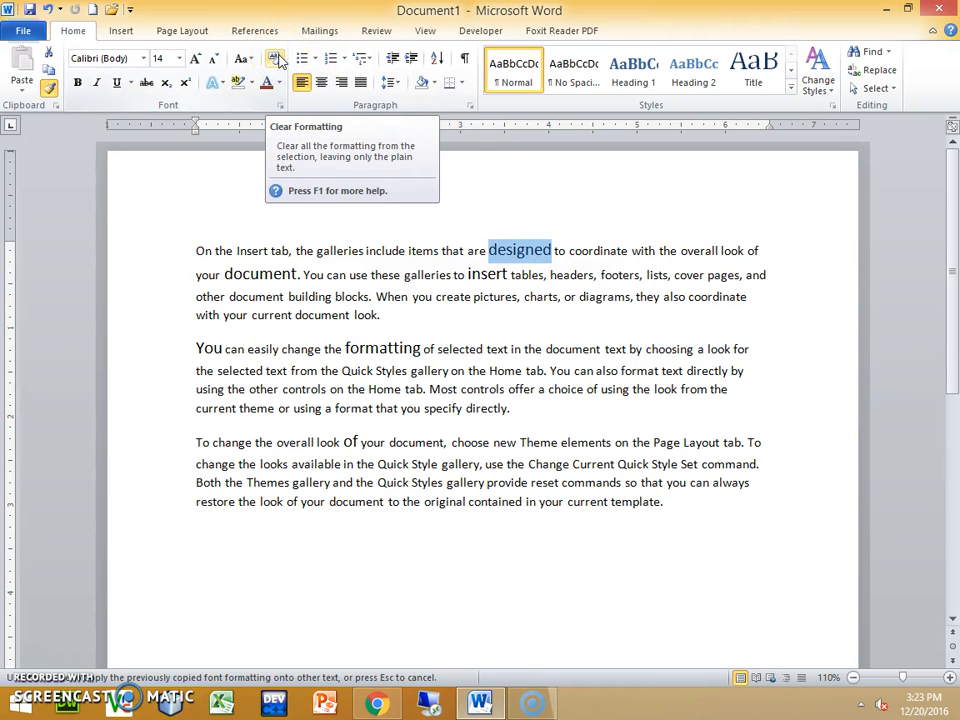
left_click(277, 59)
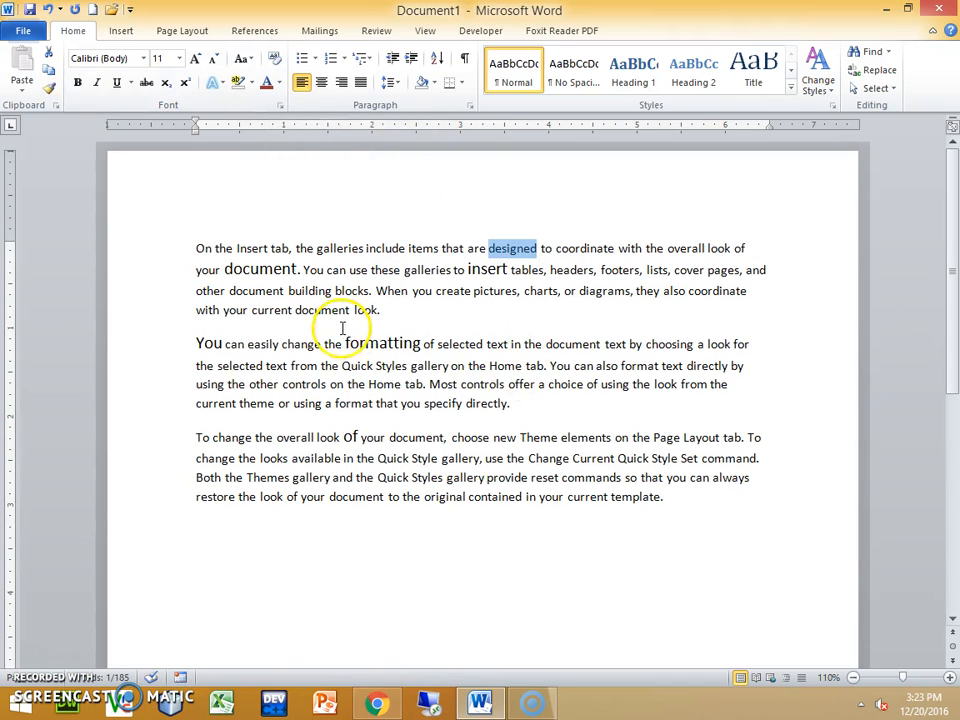
left_click_drag(301, 270, 246, 268)
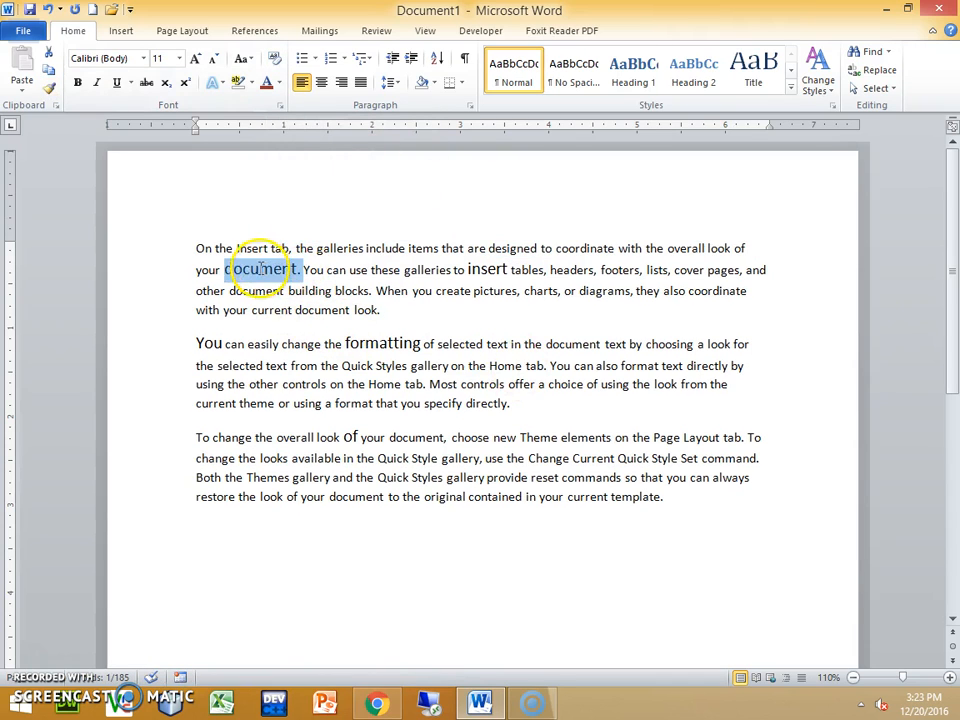
left_click(275, 60)
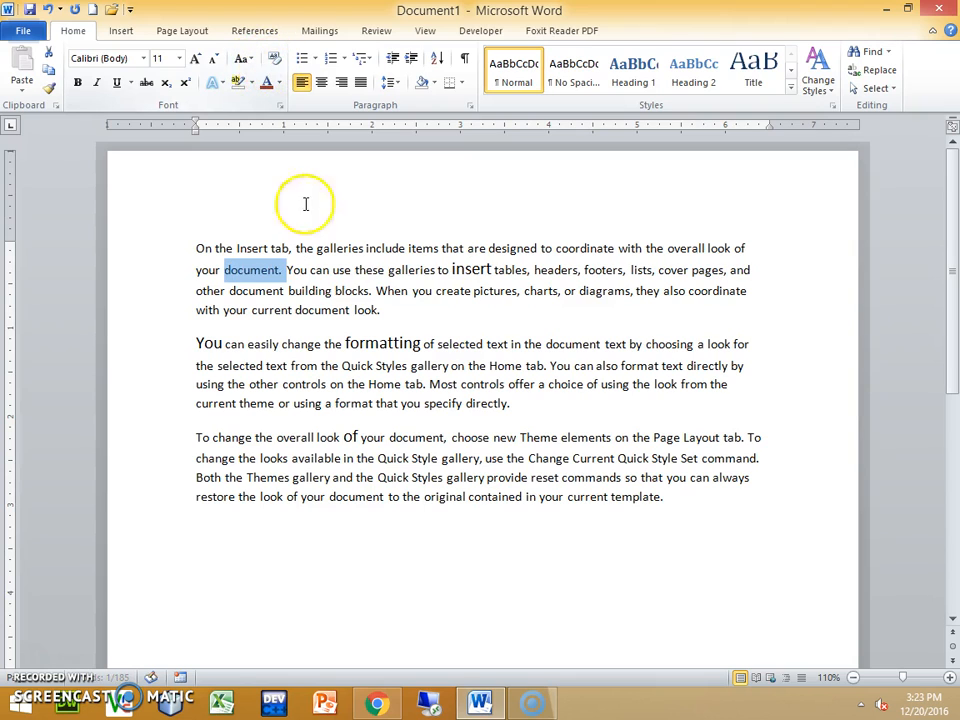
left_click(420, 344)
left_click_drag(421, 344, 343, 346)
left_click(275, 60)
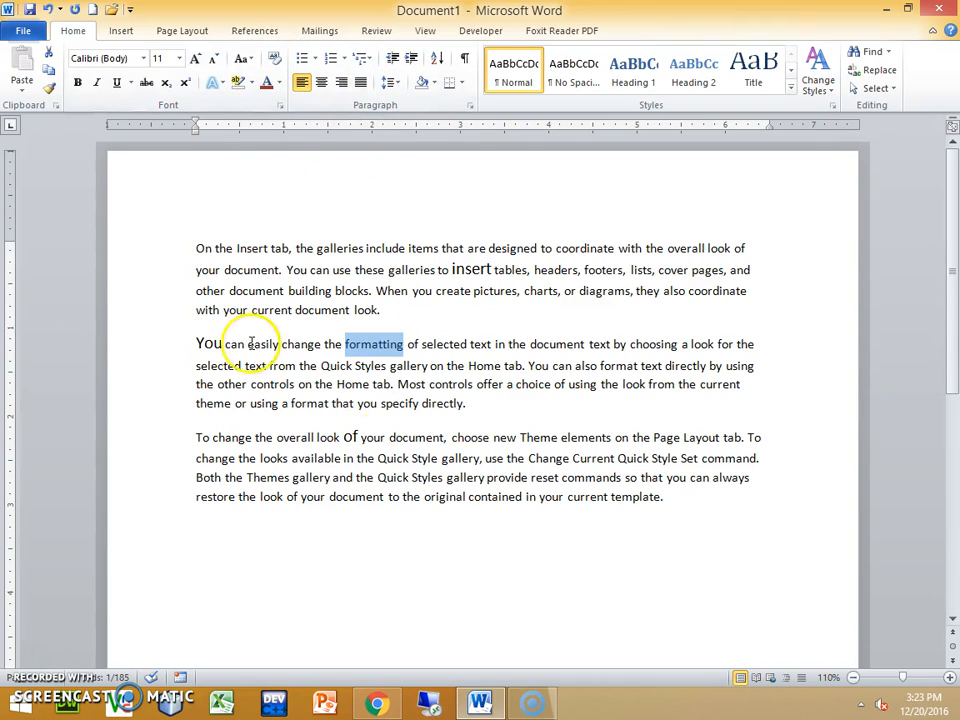
Delete all the document text and write the line "This is first tutorials"
left_click_drag(702, 542, 64, 244)
key("Delete")
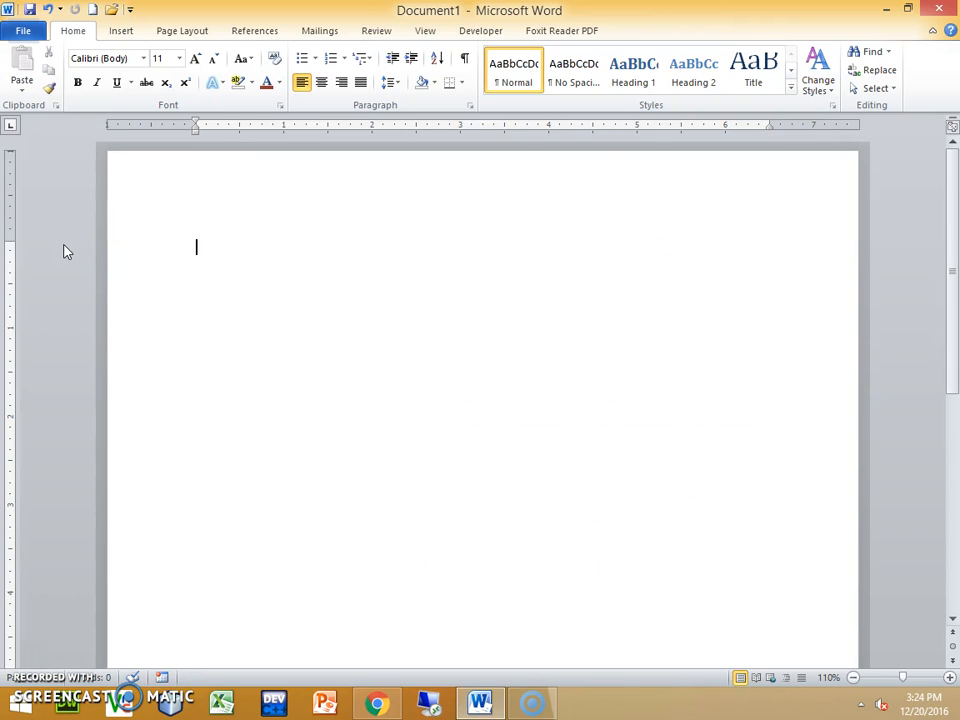
type("this")
type("This ")
type("is first tup")
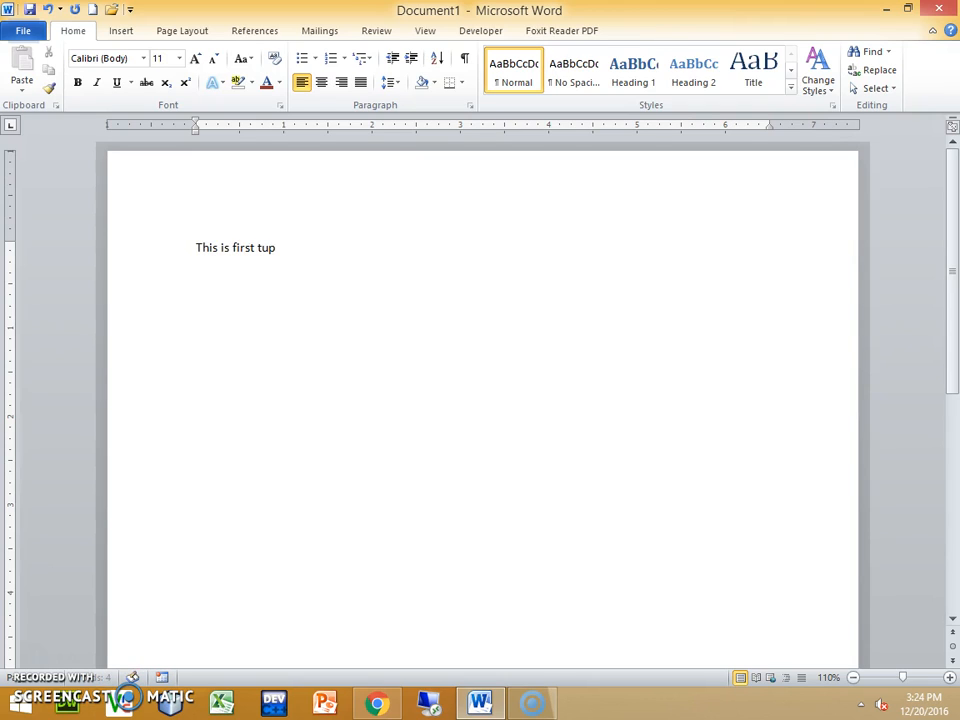
key("BackSpace")
key("BackSpace")
key("BackSpace")
type("orials")
Apply the Heading 1 style to the whole line "This is first tutorials"
key("shift+Left")
key("shift+Left")
key("shift+Left")
key("shift+Left")
key("shift+Left")
key("shift+Left")
key("shift+Left")
key("shift+Left")
key("shift+Left")
key("shift+Left")
key("shift+Left")
key("shift+Left")
key("shift+Left")
key("shift+Left")
key("shift+Left")
key("shift+Left")
key("shift+Left")
key("shift+Left")
key("shift+Left")
key("shift+Left")
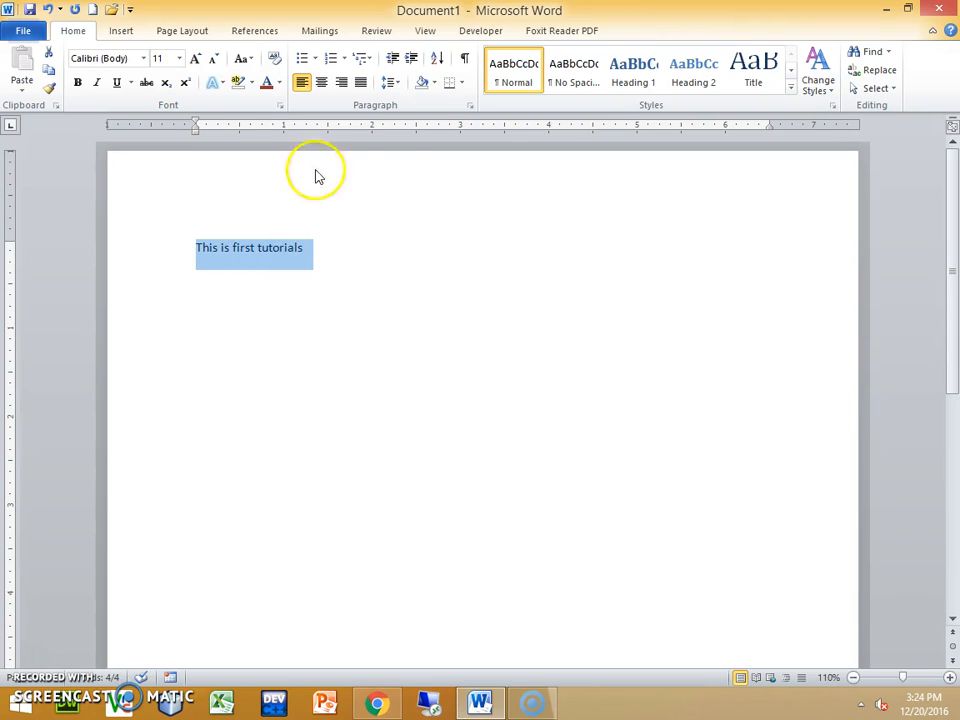
left_click(791, 90)
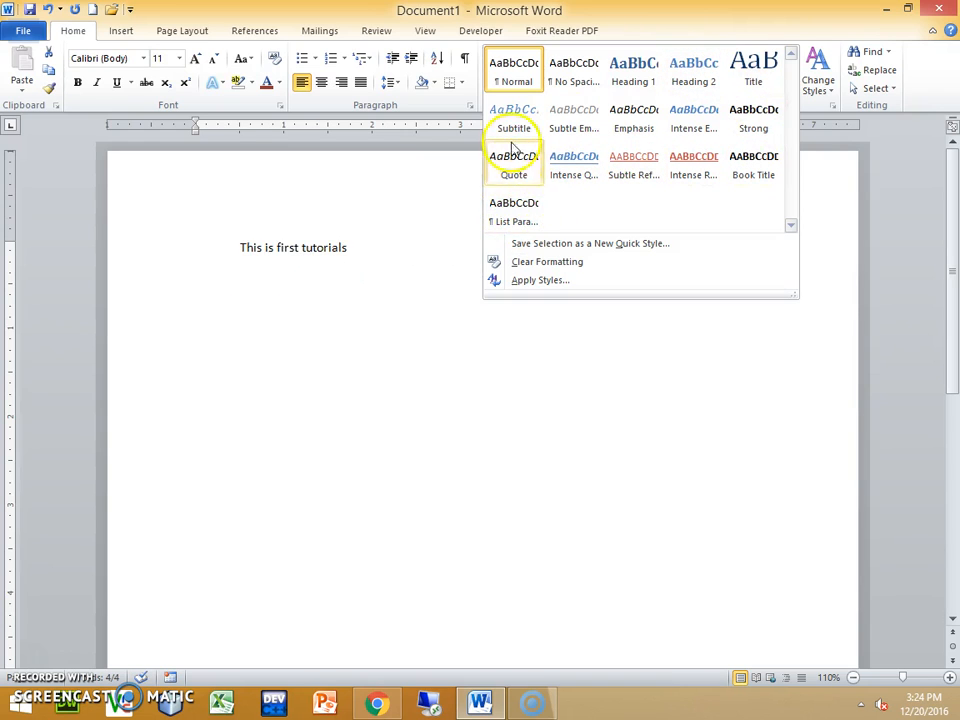
left_click(632, 68)
Add a second line of normal text beginning "This is" below the heading
left_click(381, 315)
type("this is")
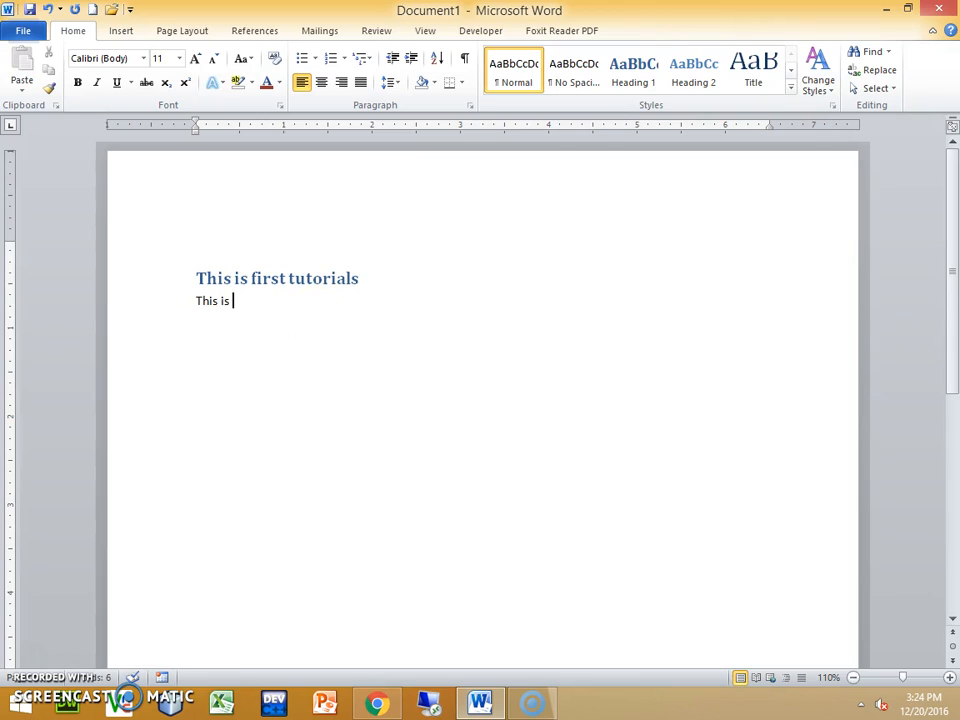
type(" t")
key("BackSpace")
type("firsty tutoials")
Erase both lines of text and write "this is" in the remaining Heading 1 line
key("BackSpace")
key("BackSpace")
key("BackSpace")
key("BackSpace")
key("BackSpace")
key("BackSpace")
key("BackSpace")
key("BackSpace")
key("BackSpace")
key("BackSpace")
key("BackSpace")
key("BackSpace")
key("BackSpace")
key("BackSpace")
key("BackSpace")
key("BackSpace")
key("BackSpace")
key("BackSpace")
key("BackSpace")
key("BackSpace")
key("BackSpace")
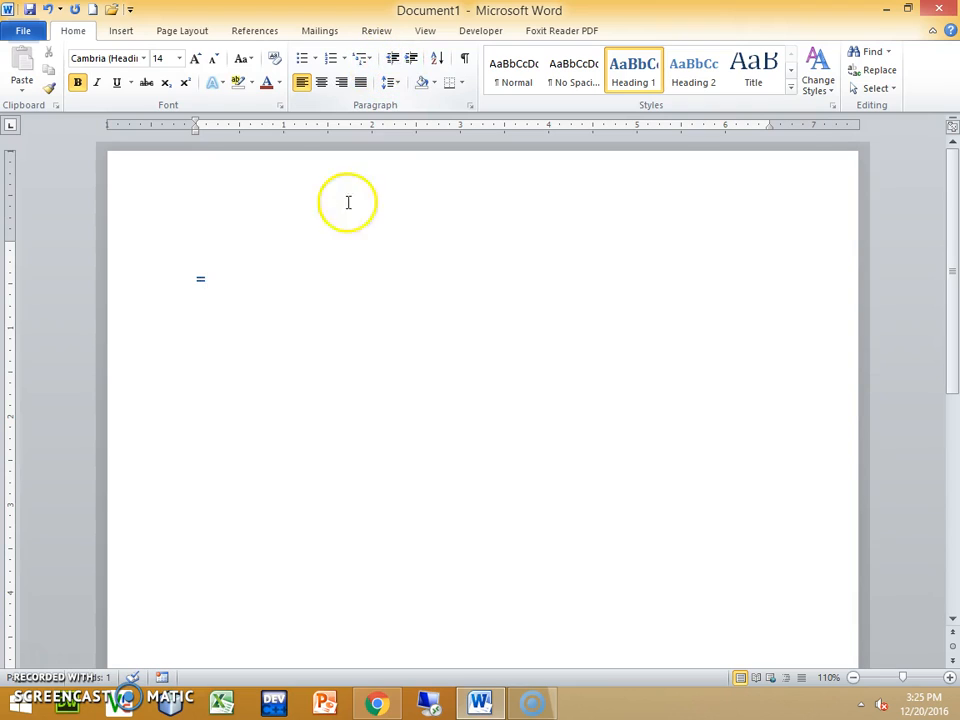
key("BackSpace")
type("th")
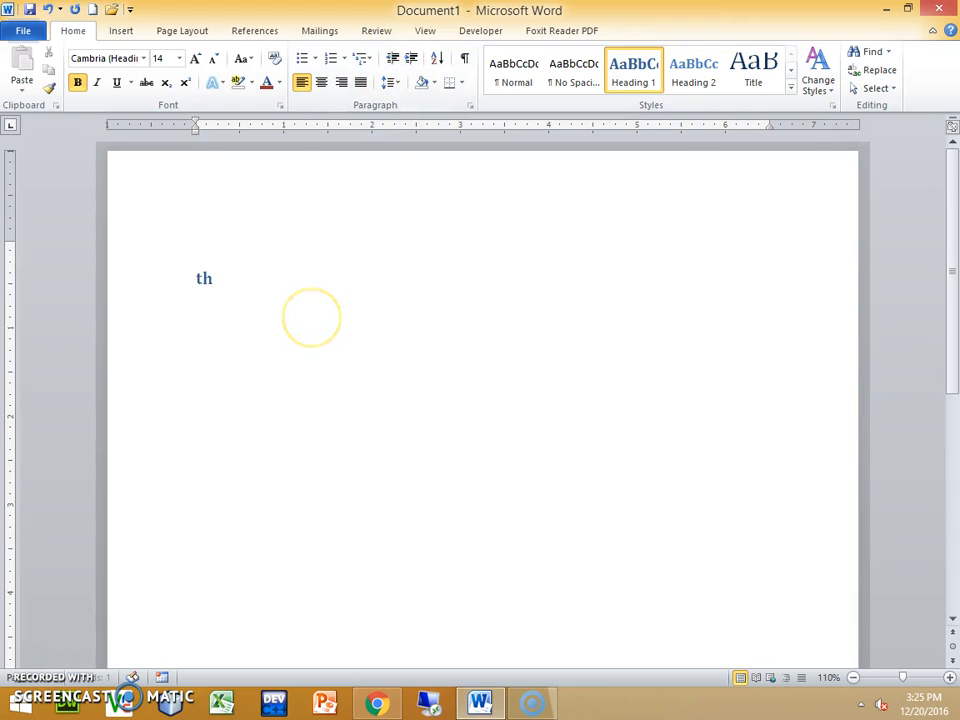
type("is is")
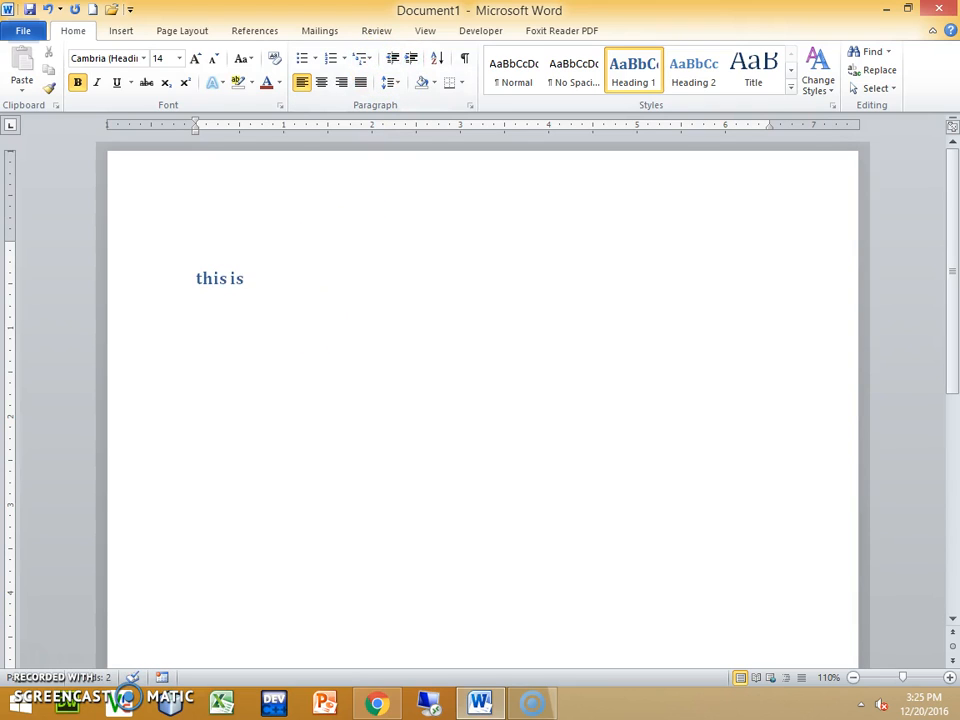
Clear the heading formatting of "this is" and complete the line as "this is first tutorials"
left_click(274, 58)
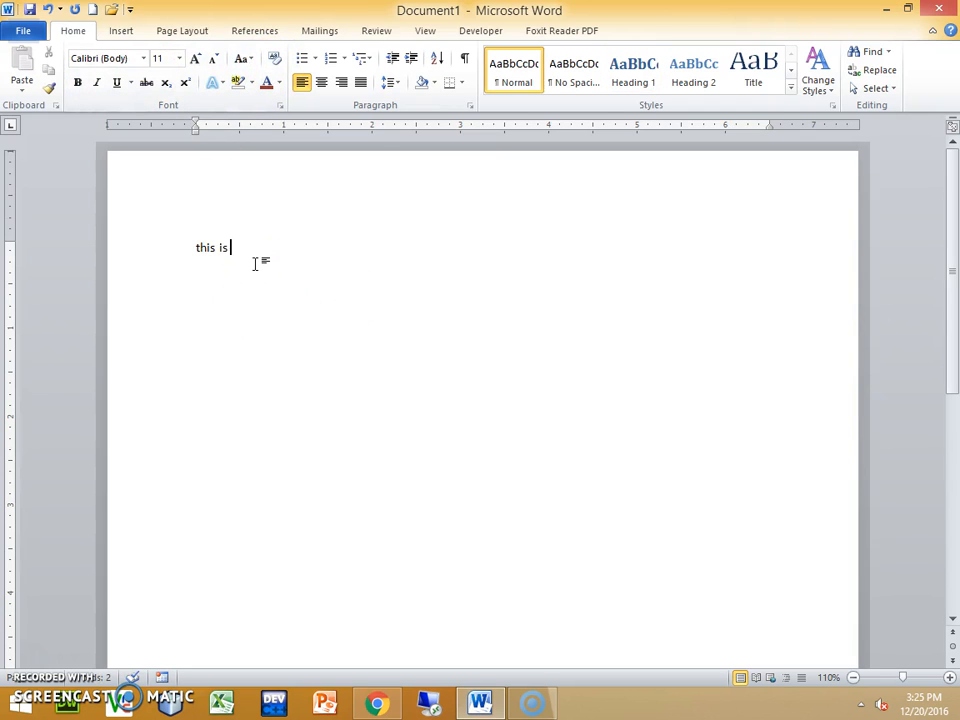
type("first tutorials")
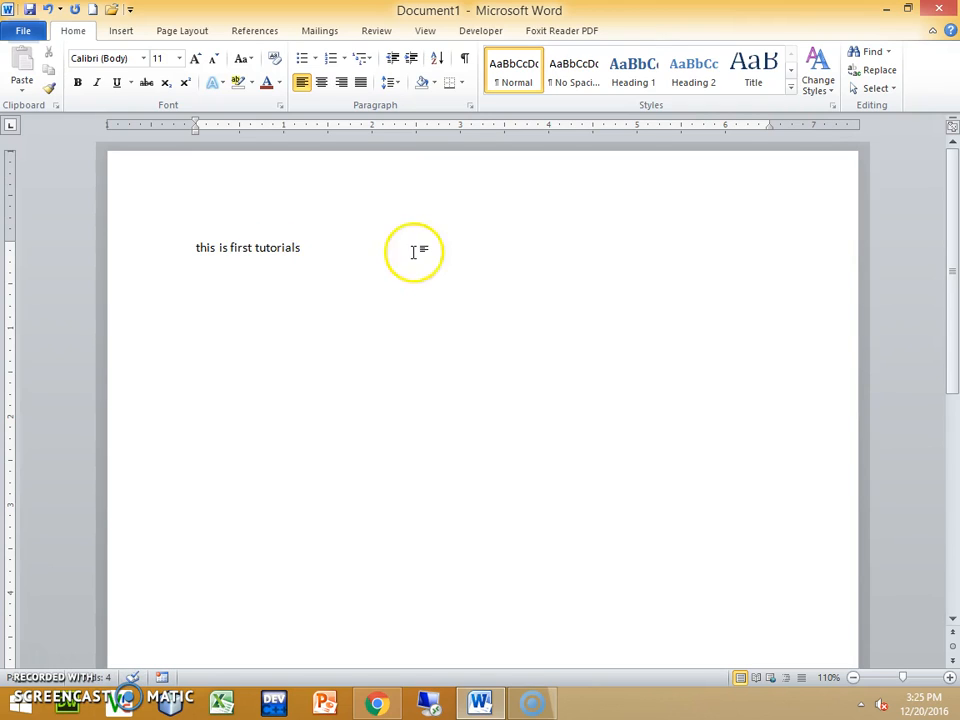
Increase the indent of the line "this is first tutorials" by three levels
left_click_drag(312, 244, 195, 247)
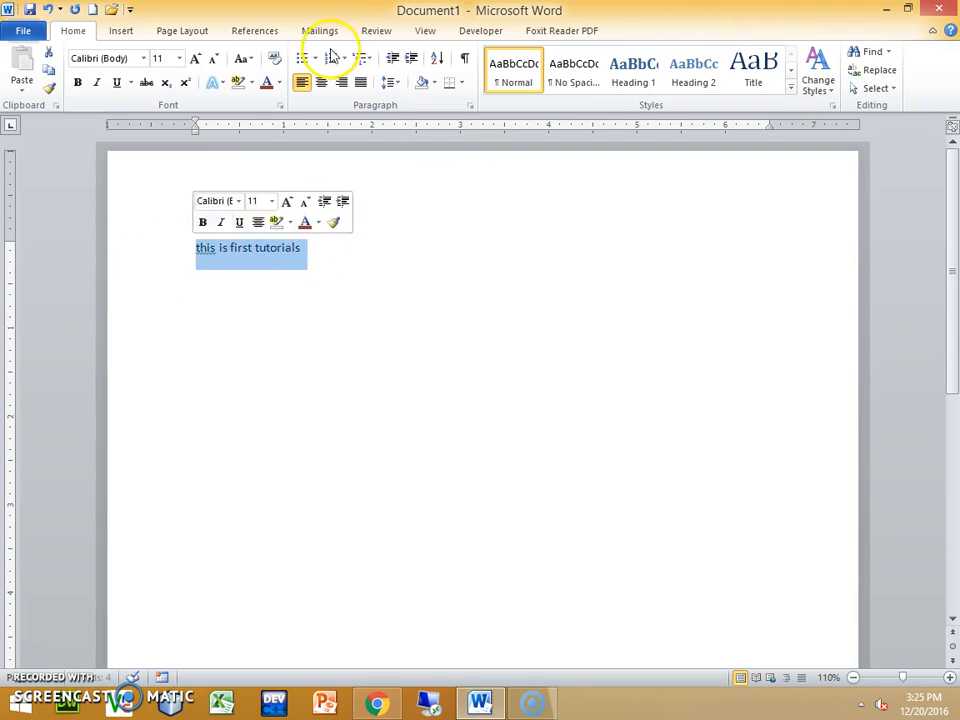
left_click(411, 60)
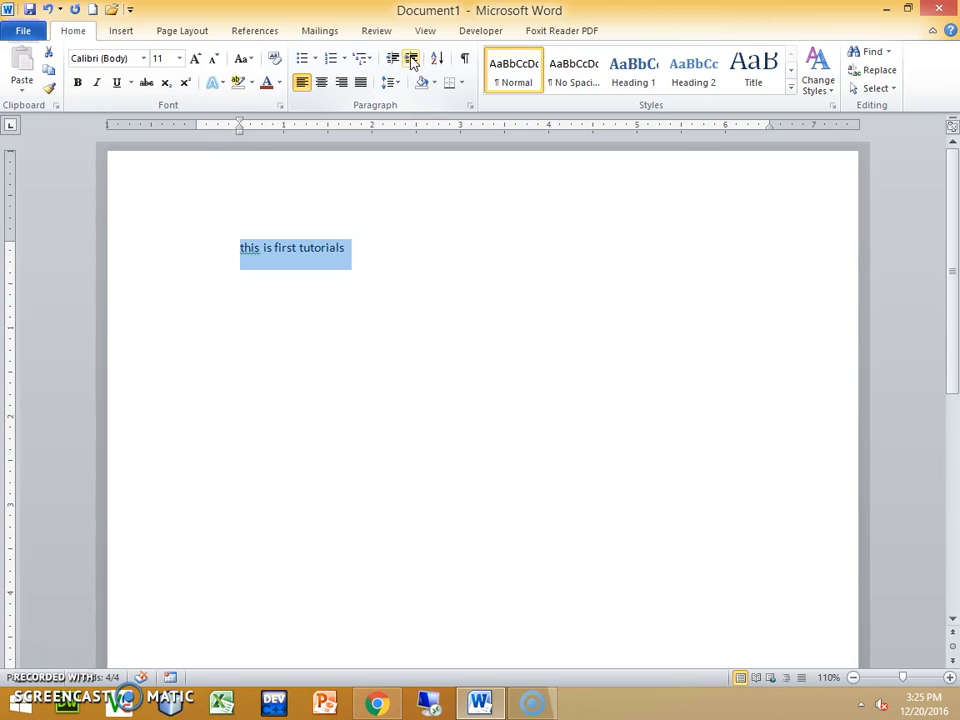
left_click(411, 60)
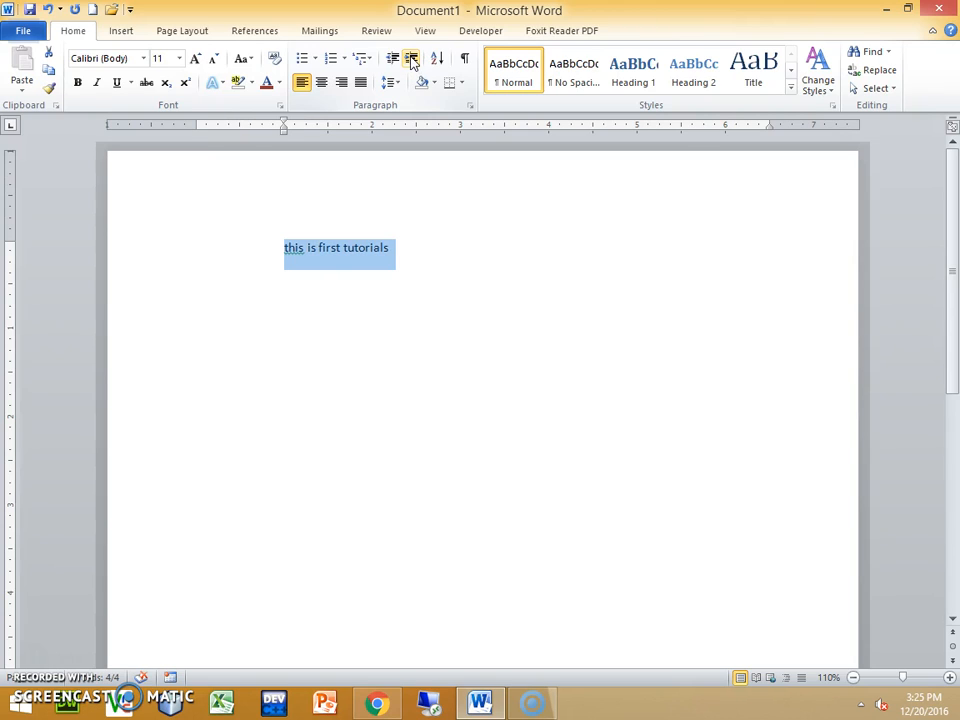
left_click(411, 60)
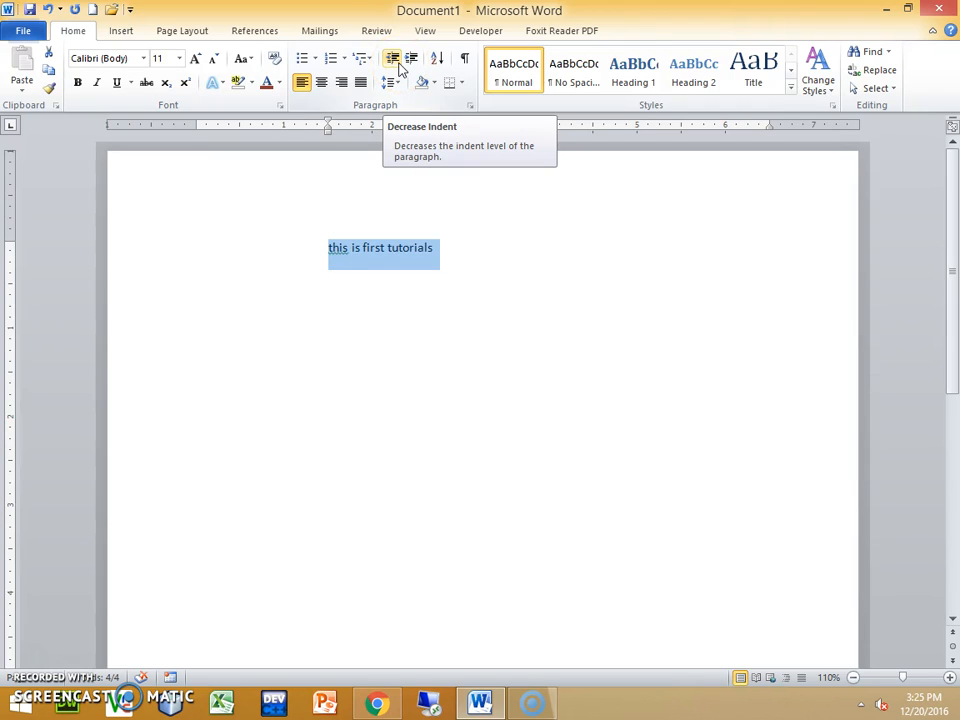
Decrease the indent of the line by three levels, back to the margin
left_click(398, 62)
left_click(398, 62)
left_click(398, 62)
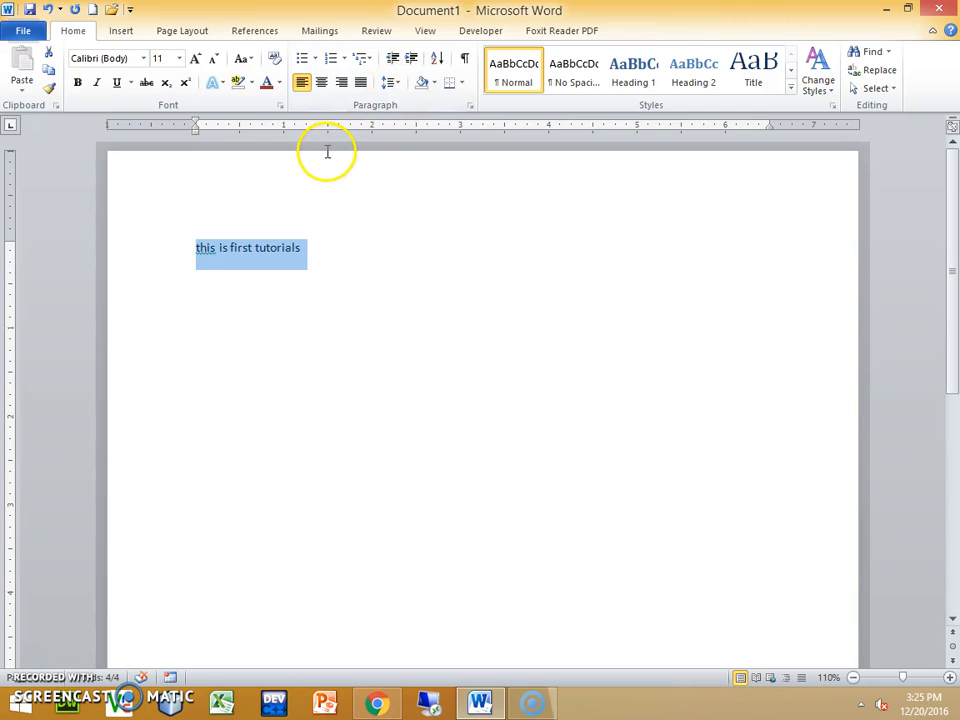
Delete the selected line and generate sample paragraphs with =rand()
left_click(125, 32)
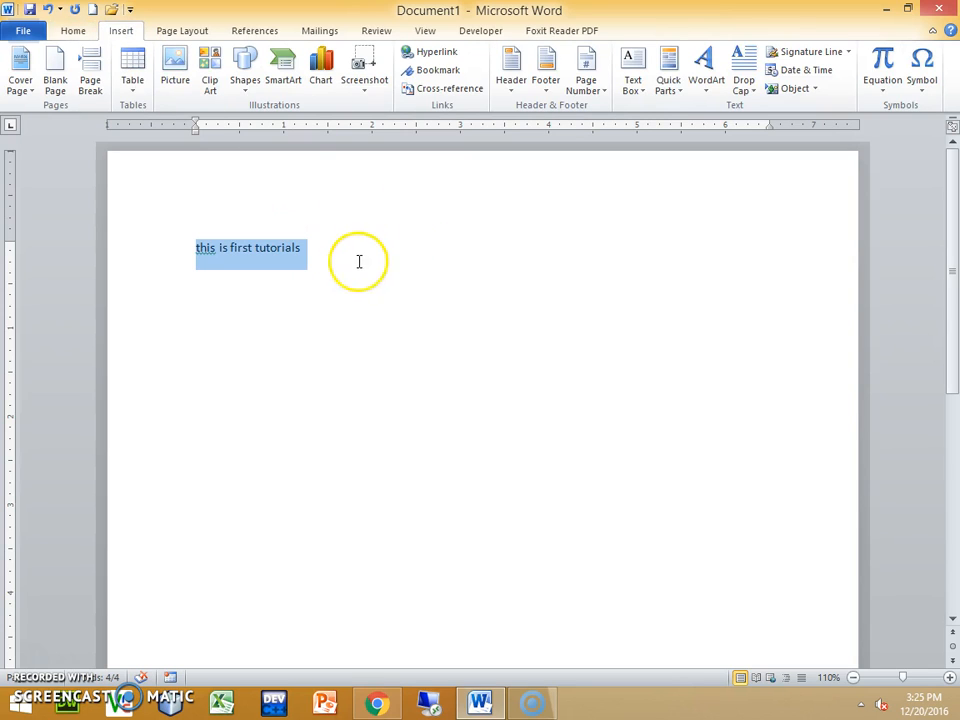
key("Delete")
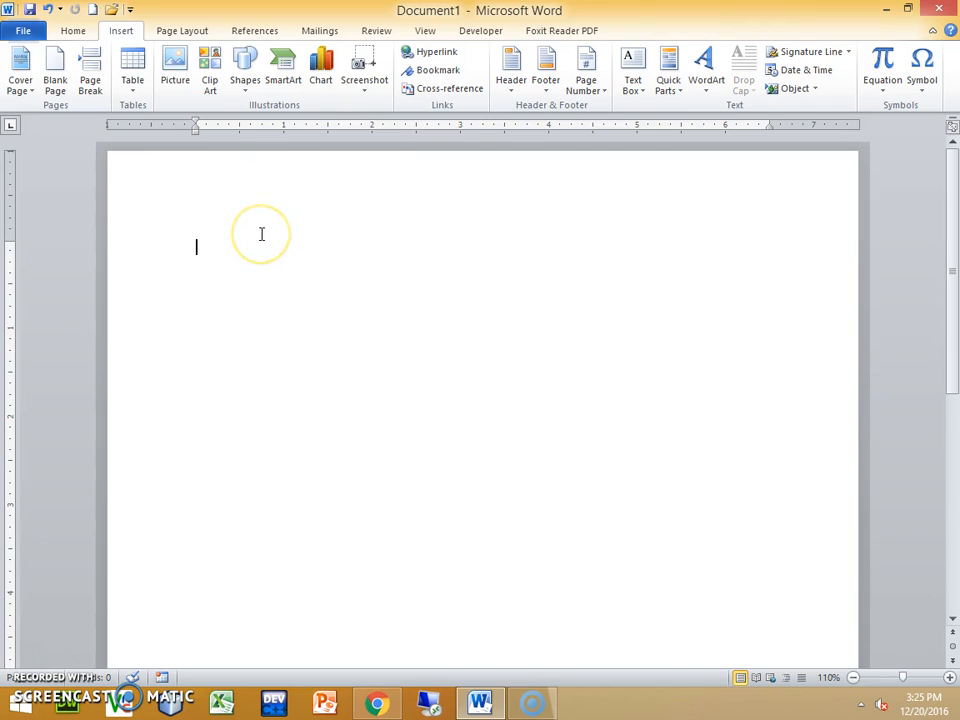
type("=rand")
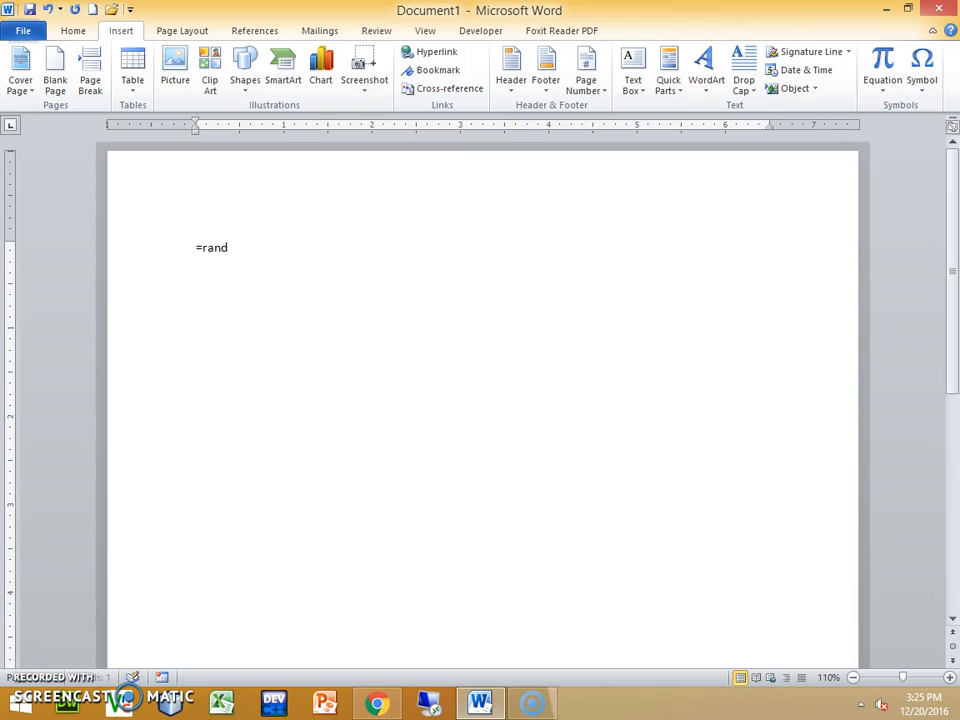
type("()")
key("Return")
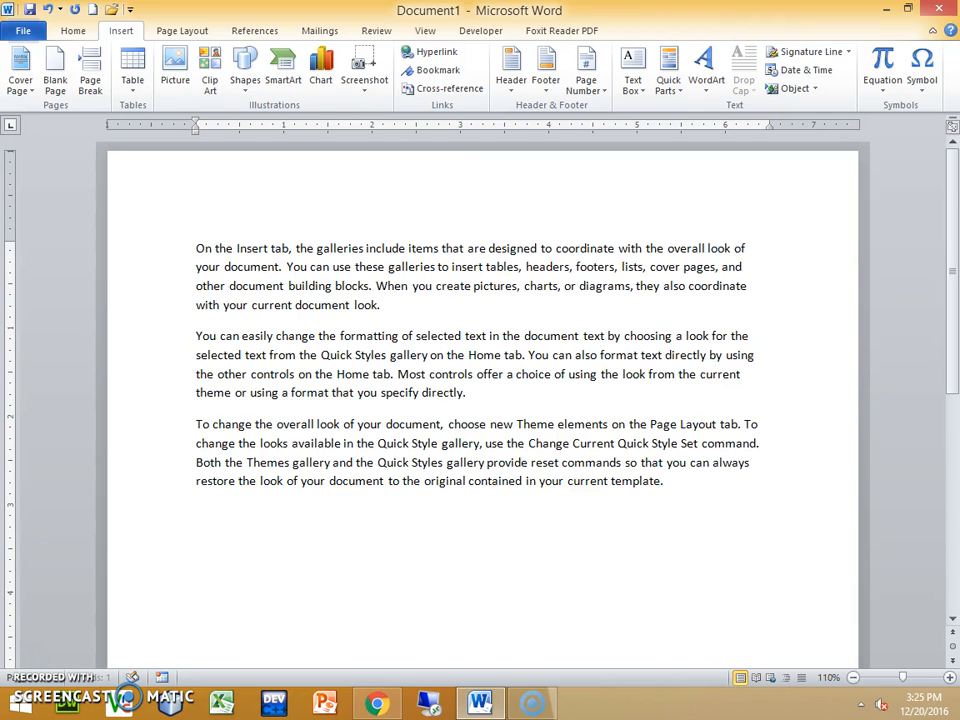
Insert two paragraph breaks after "look" at the end of the first paragraph and delete the period carried to the new line
key("Up")
key("Up")
key("Up")
key("Up")
key("Up")
key("Up")
key("Up")
key("Up")
key("Up")
key("Up")
key("Up")
key("Right")
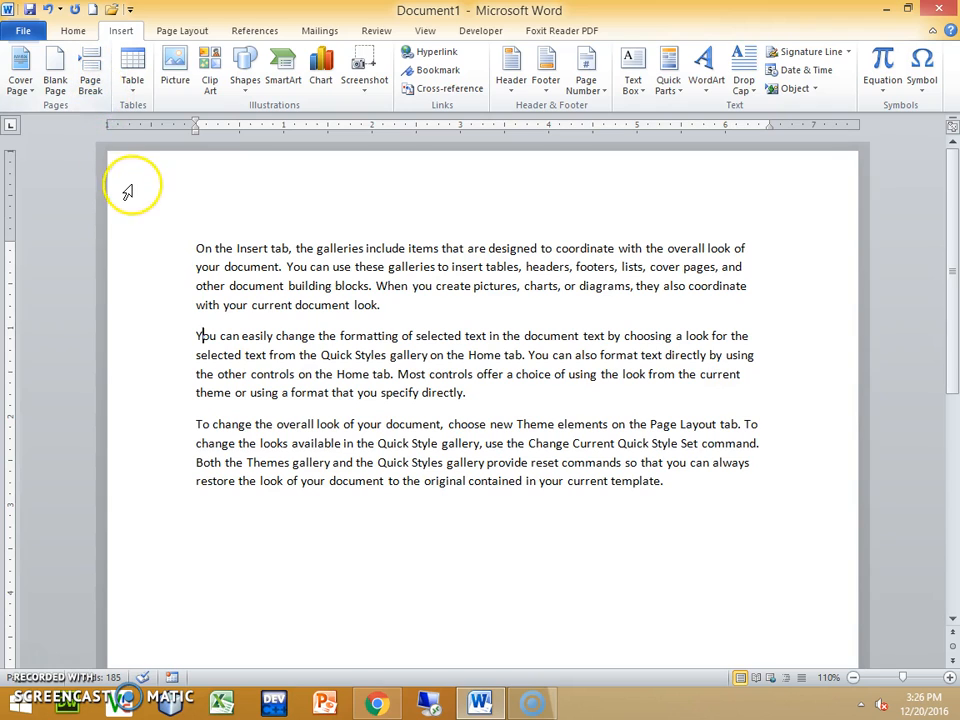
key("Up")
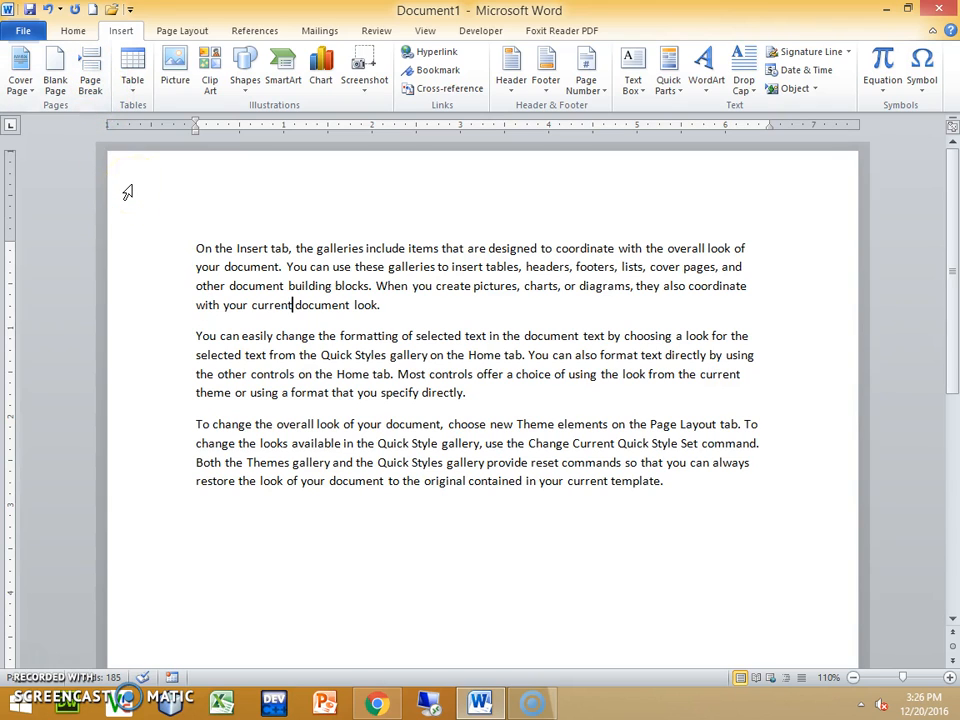
key("Return")
key("Return")
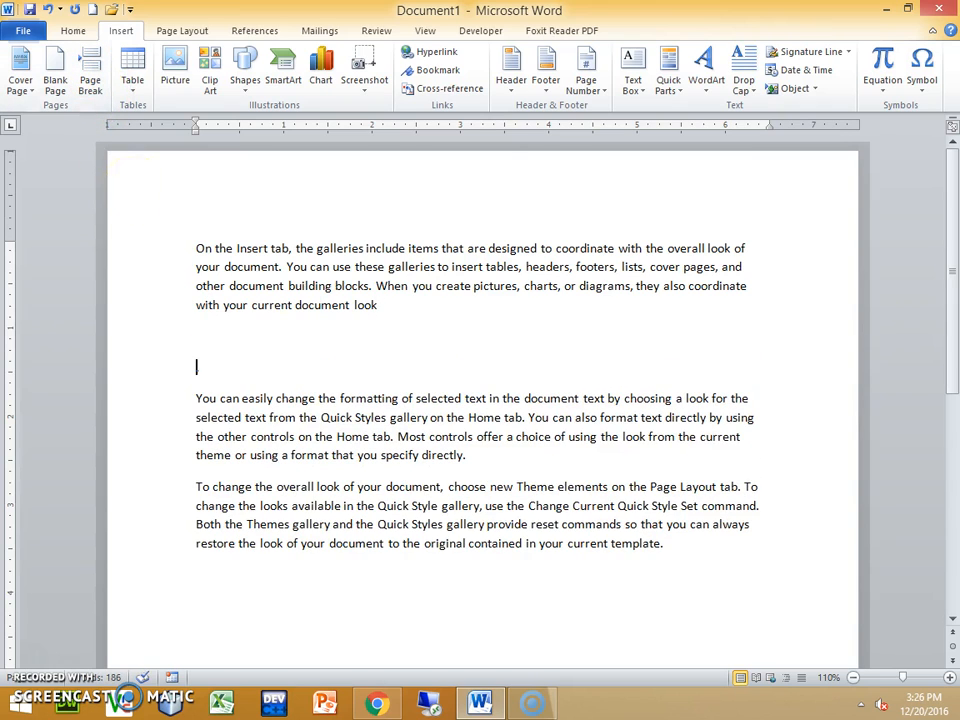
type(".")
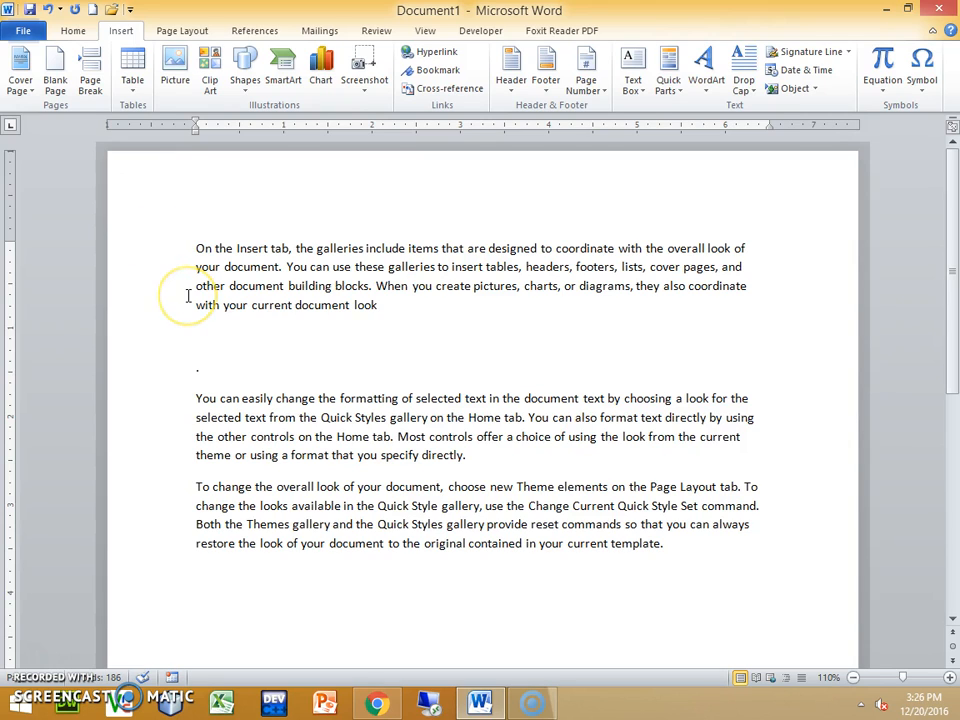
key("BackSpace")
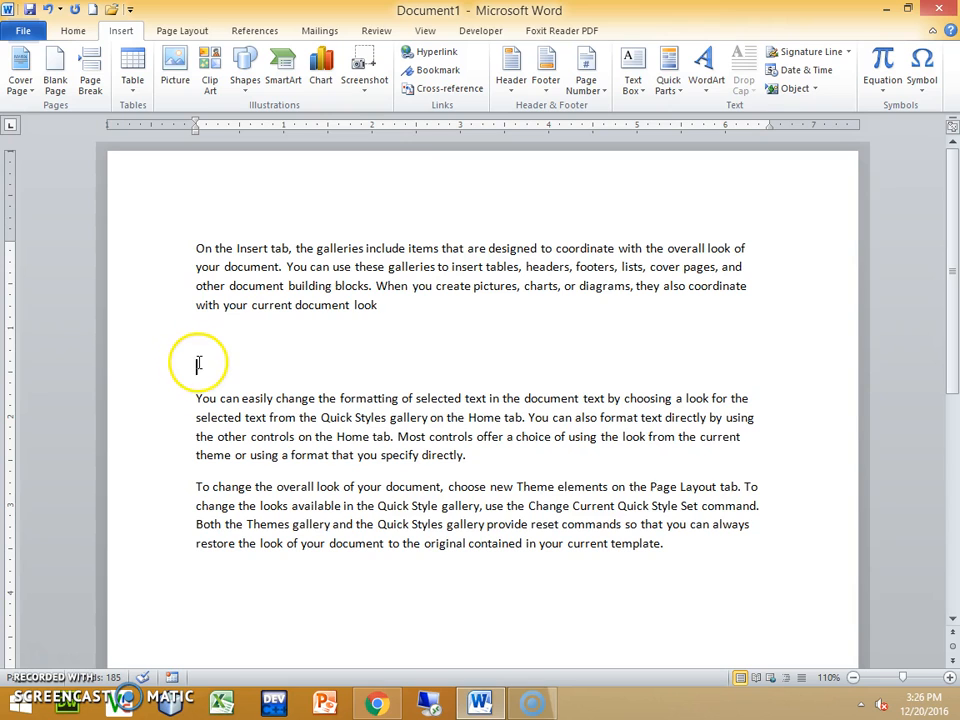
Insert a page break on the empty line between the first and second paragraphs, and check the split pages
left_click(100, 90)
scroll(265, 540, "up", 7)
scroll(265, 540, "down", 5)
scroll(267, 540, "up", 12)
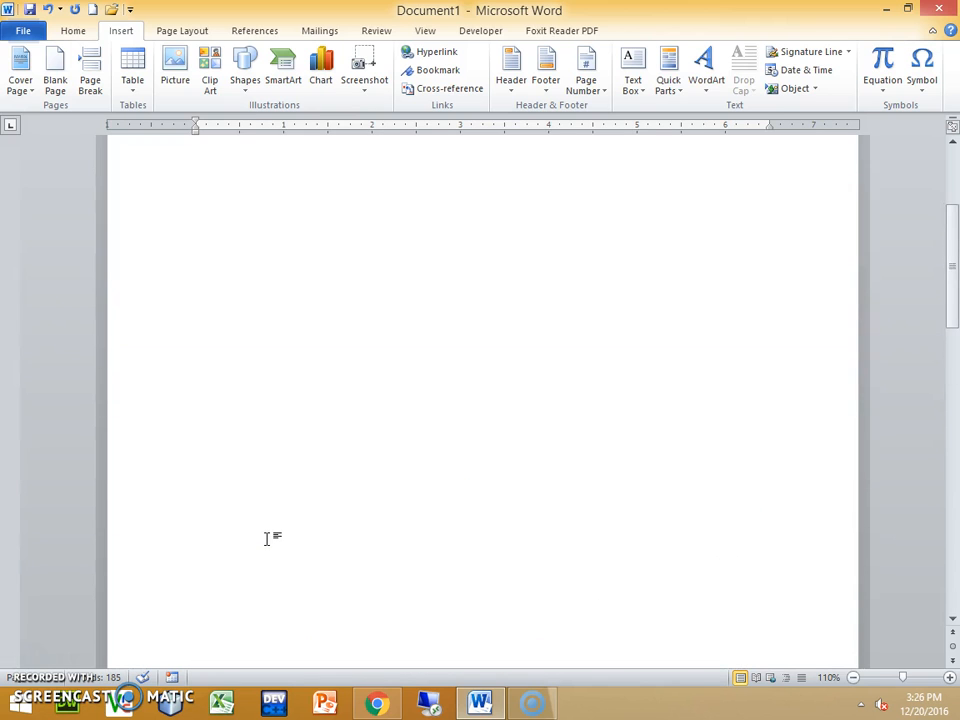
scroll(266, 540, "up", 5)
left_click(299, 360)
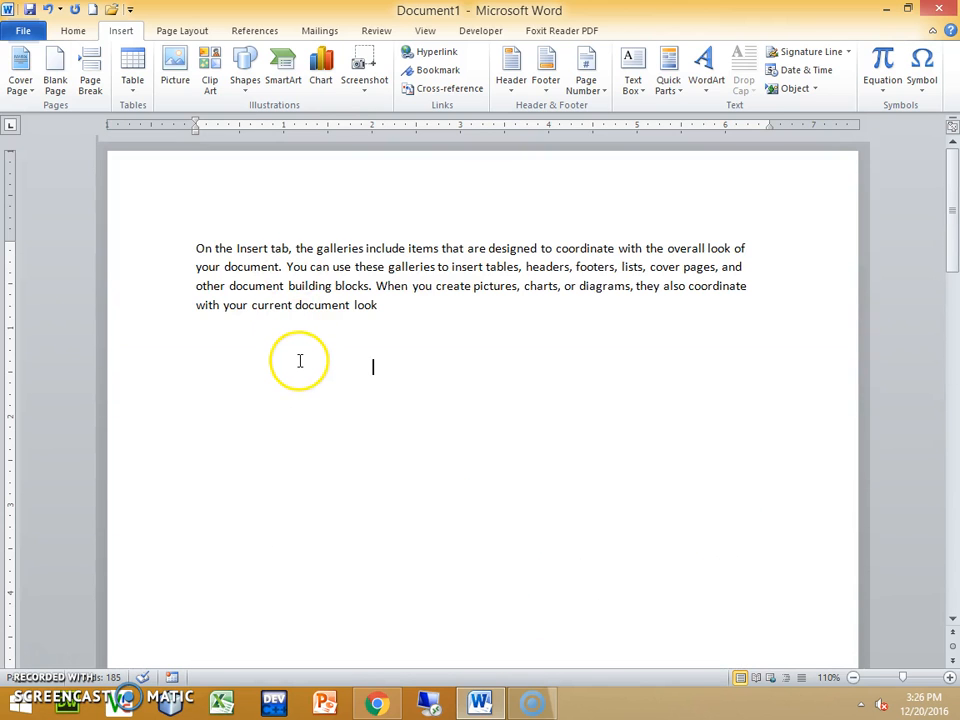